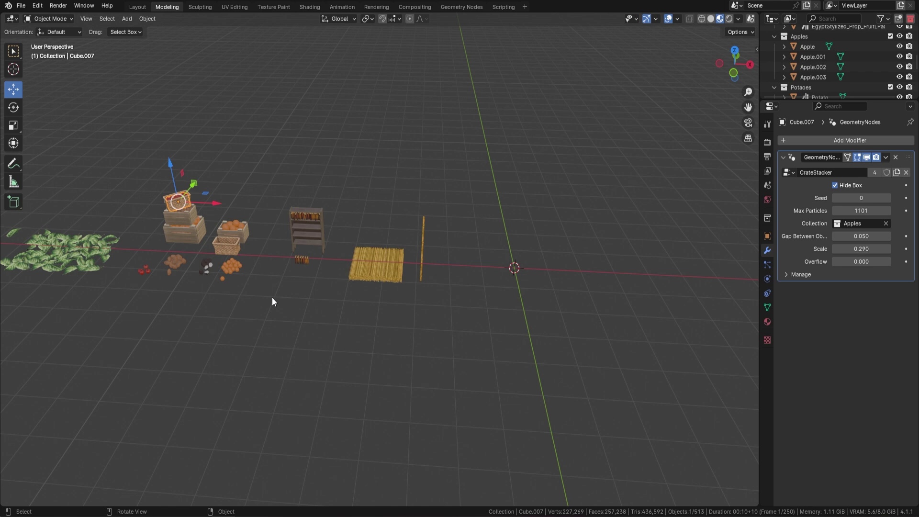
Step: Look over the sample props: palm leaves, fruit crates, loose fruit, bookshelf and bamboo mat
scroll(202, 248, "up", 3)
middle_click_drag(203, 248, 405, 259, "shift")
scroll(326, 254, "down", 1)
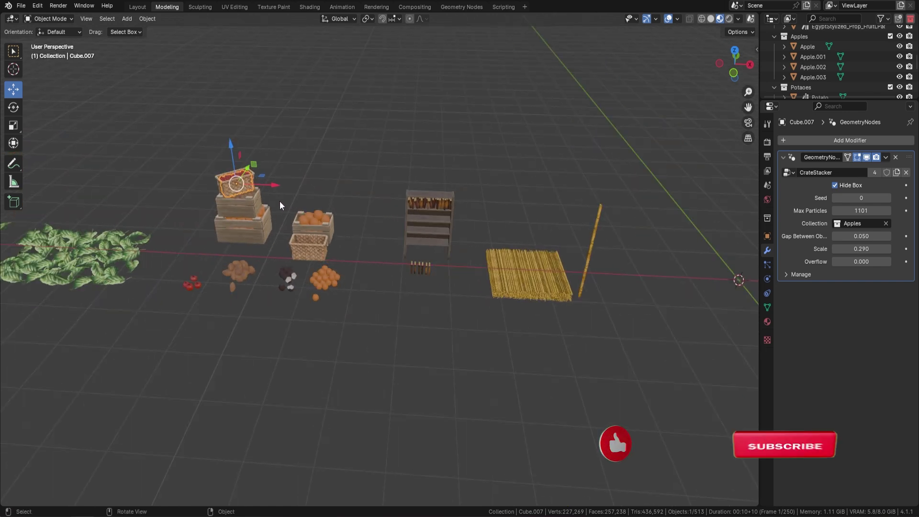
scroll(246, 230, "down", 3)
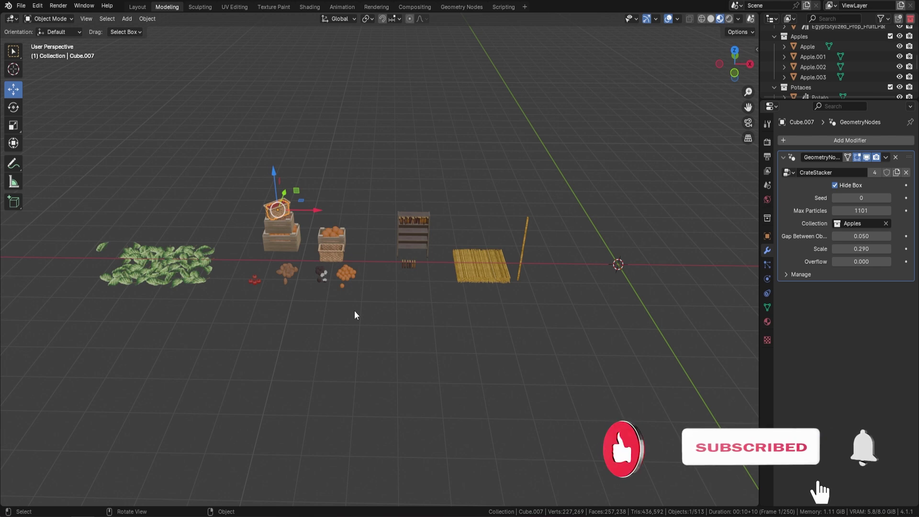
scroll(326, 284, "up", 1)
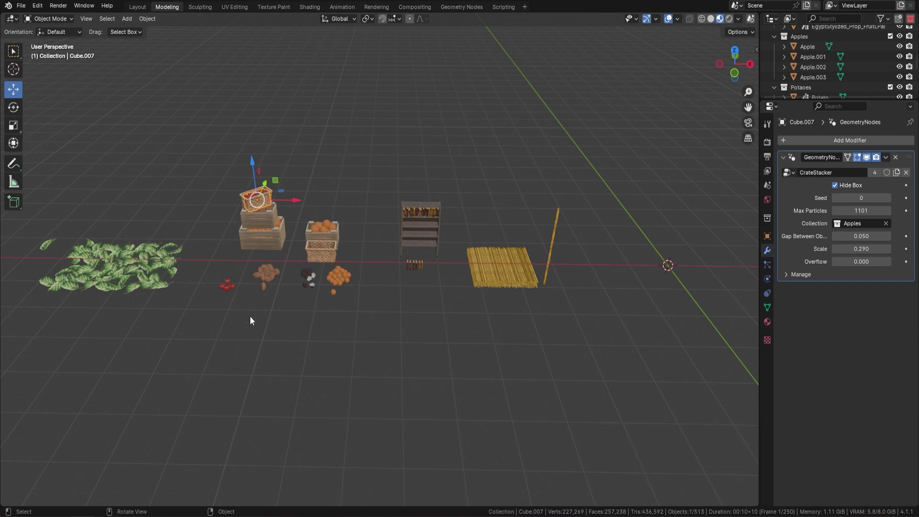
scroll(134, 265, "up", 3)
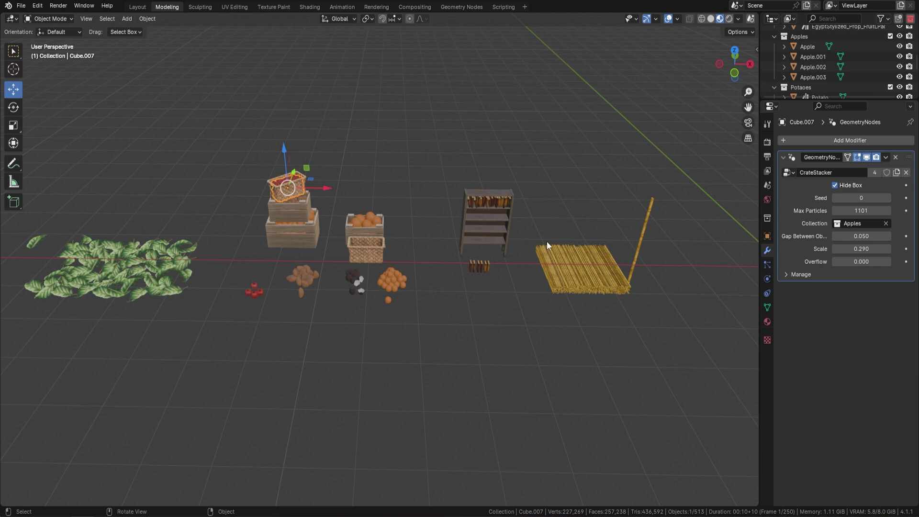
middle_click_drag(552, 204, 460, 192, "shift")
scroll(421, 213, "down", 3)
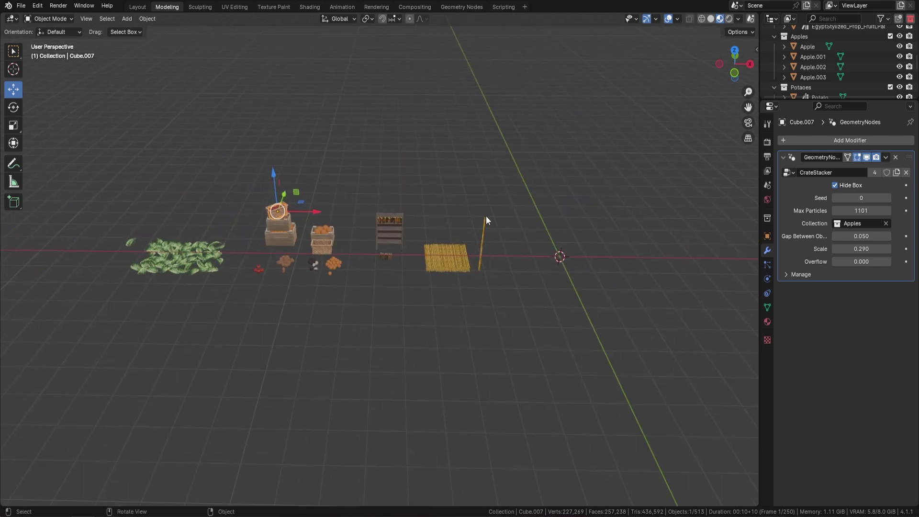
middle_click_drag(655, 208, 512, 184, "shift")
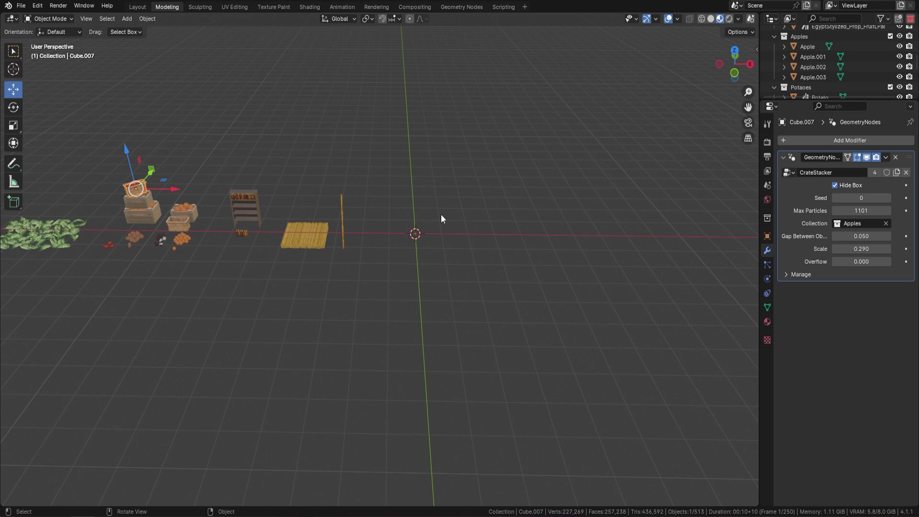
Step: Add a 2 m cube at the world origin and give it a Geometry Nodes modifier using the CrateStacker node group
key("shift+a")
left_click(483, 223)
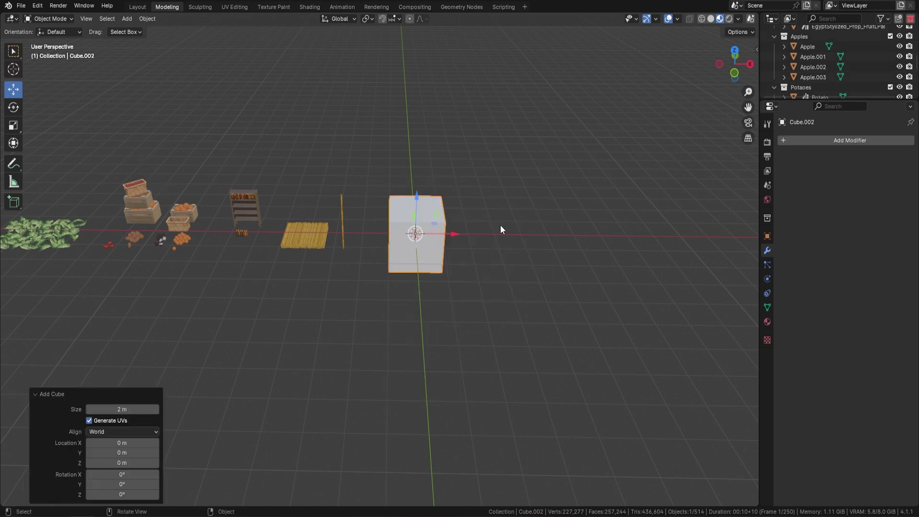
left_click(838, 141)
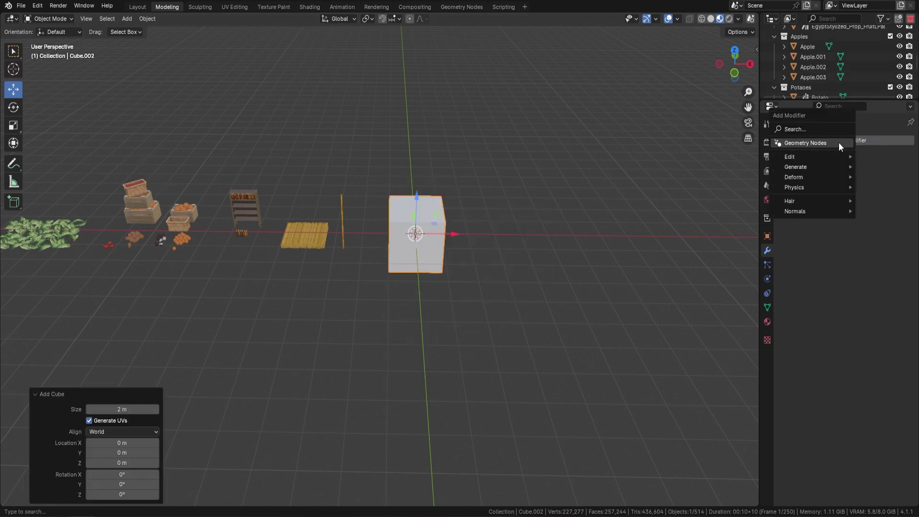
left_click(801, 144)
left_click(787, 173)
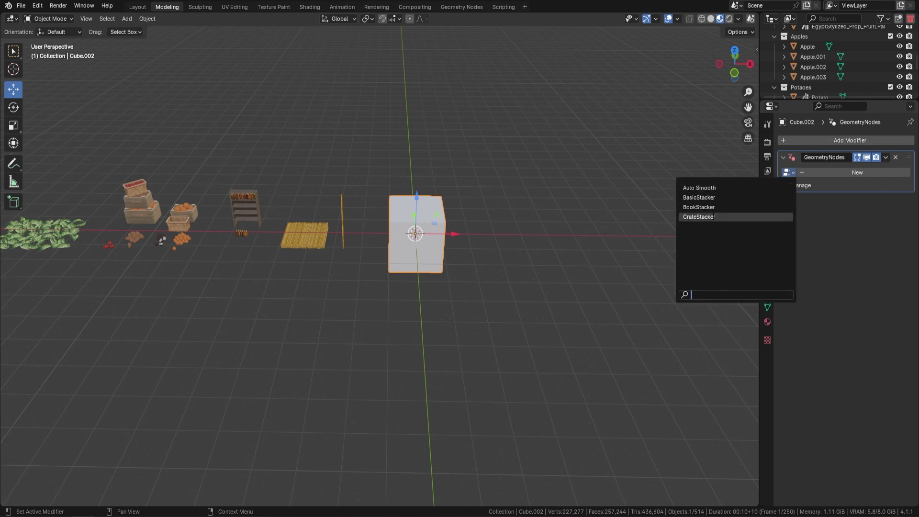
left_click(714, 217)
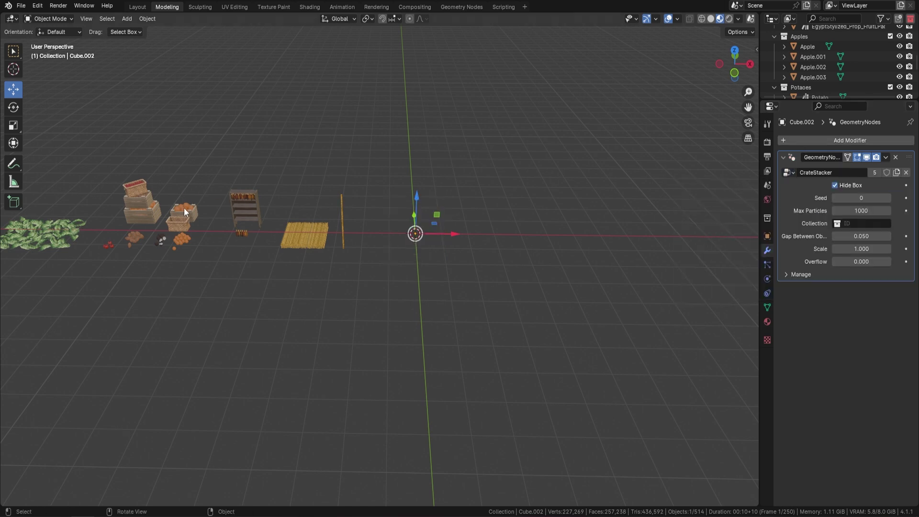
Step: Set the stacker's collection to Apples with the box shown, and turn Hide Box back on
left_click(834, 186)
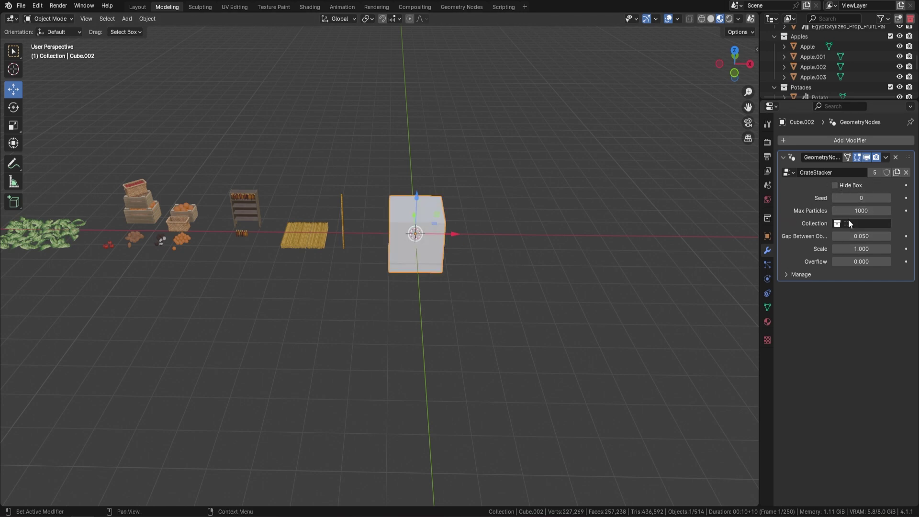
left_click(866, 222)
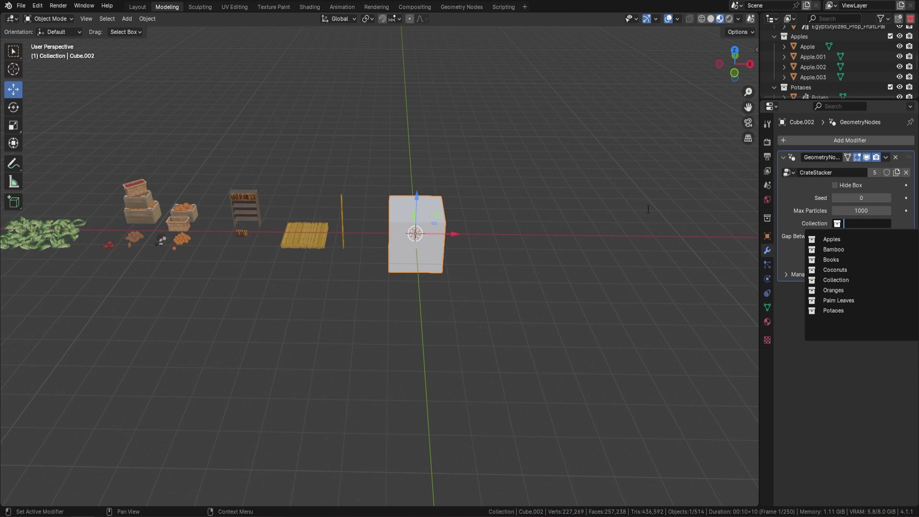
left_click(856, 239)
middle_click_drag(477, 209, 378, 231)
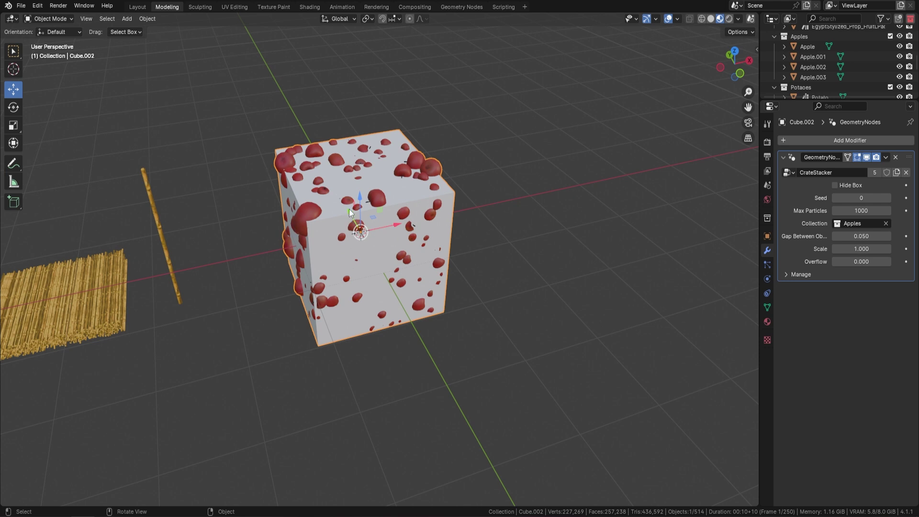
left_click(834, 185)
middle_click_drag(633, 220, 378, 168)
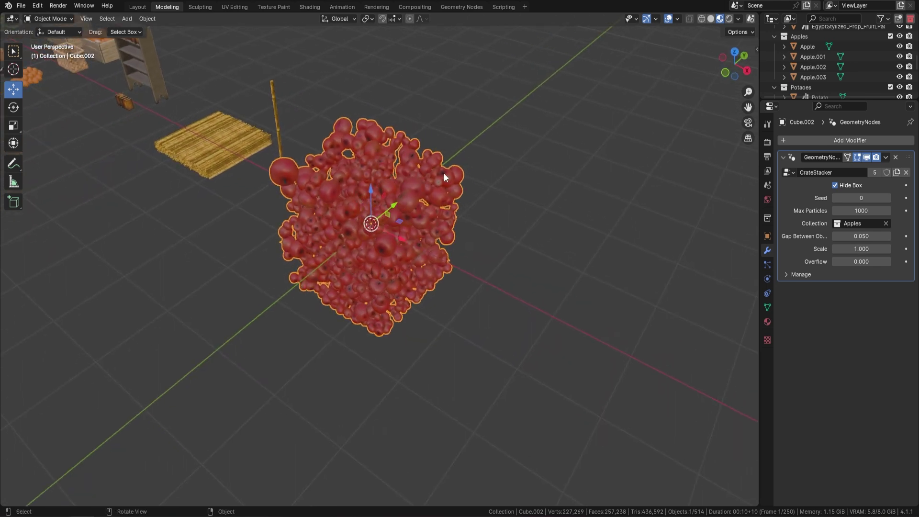
Step: Try different gaps between the apples, going down to 0.040 and up to 0.080
left_click(834, 236)
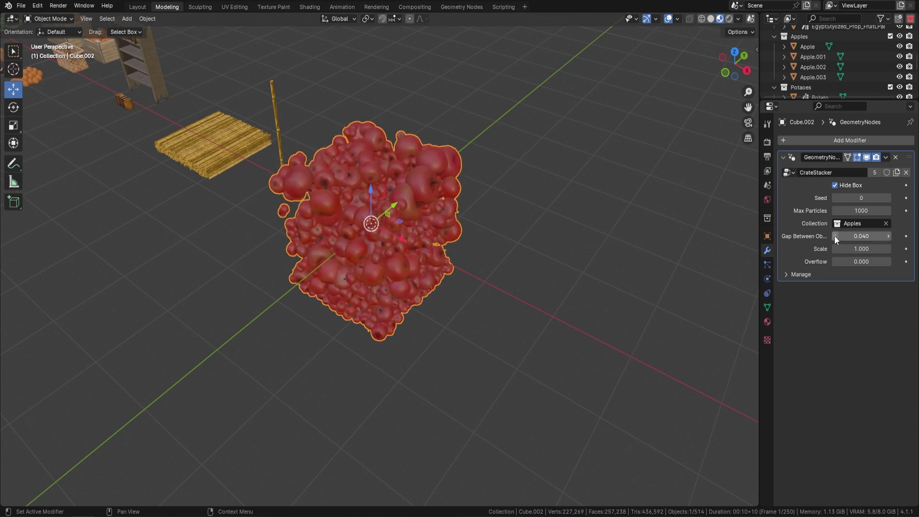
left_click(887, 236)
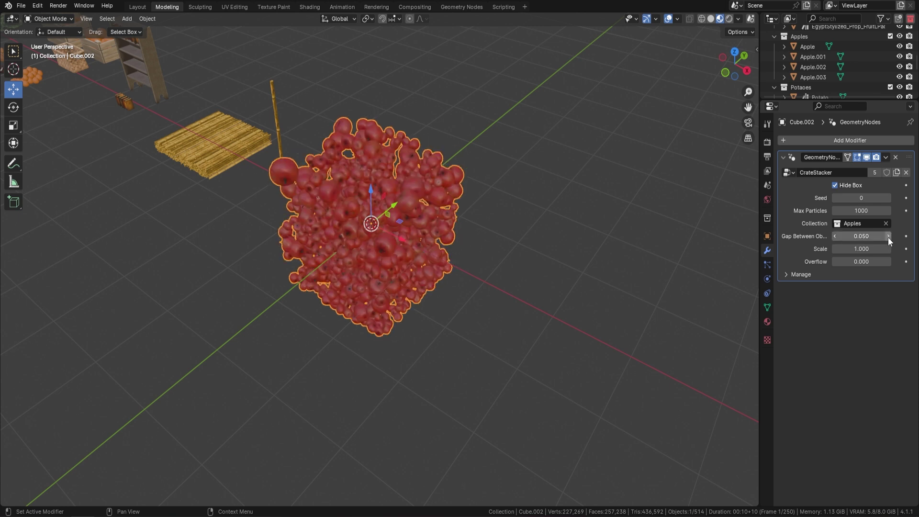
left_click(888, 236)
left_click(888, 236)
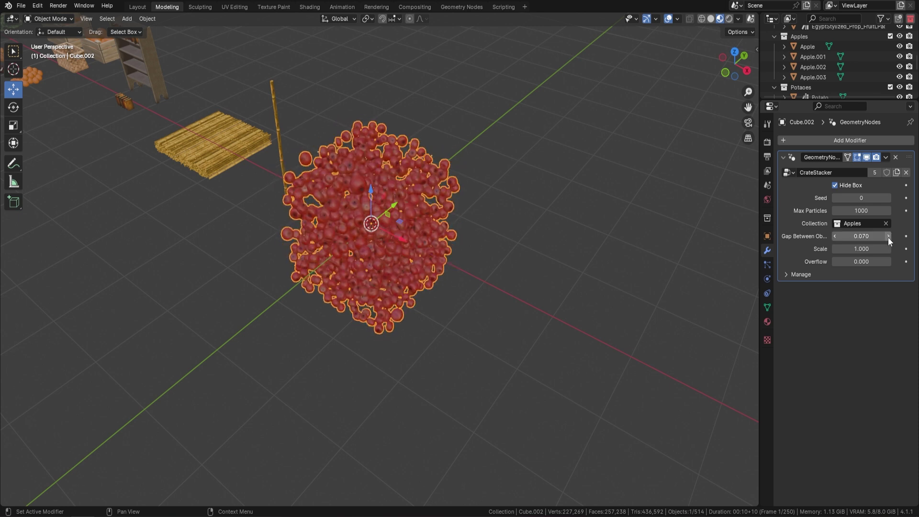
left_click(888, 236)
middle_click_drag(669, 216, 466, 245)
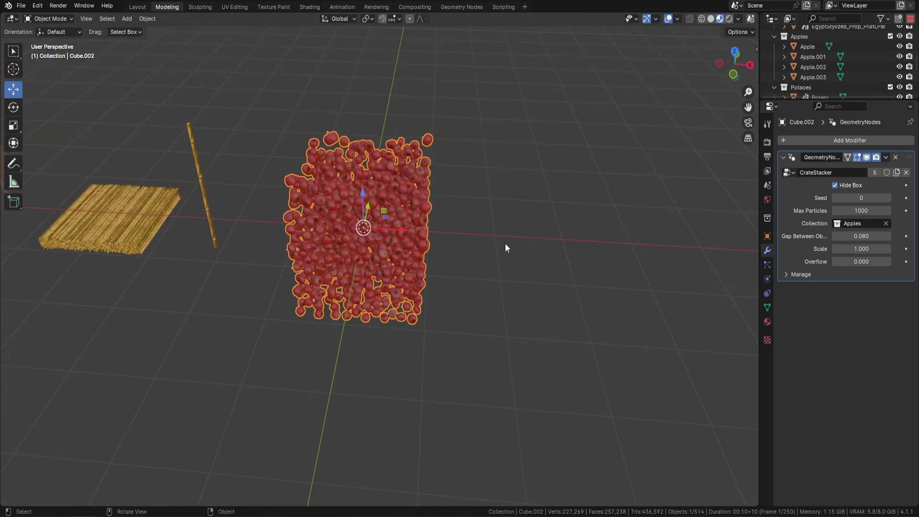
scroll(507, 242, "down", 2)
key("s")
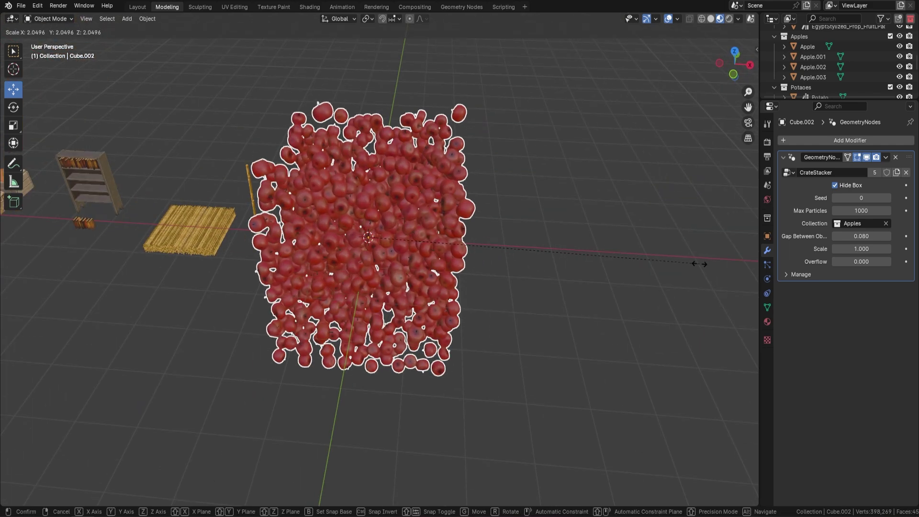
key("Escape")
Step: Lengthen the cube in Edit Mode by moving its positive X face about 2.68 m along X, and return to Object Mode
key("Tab")
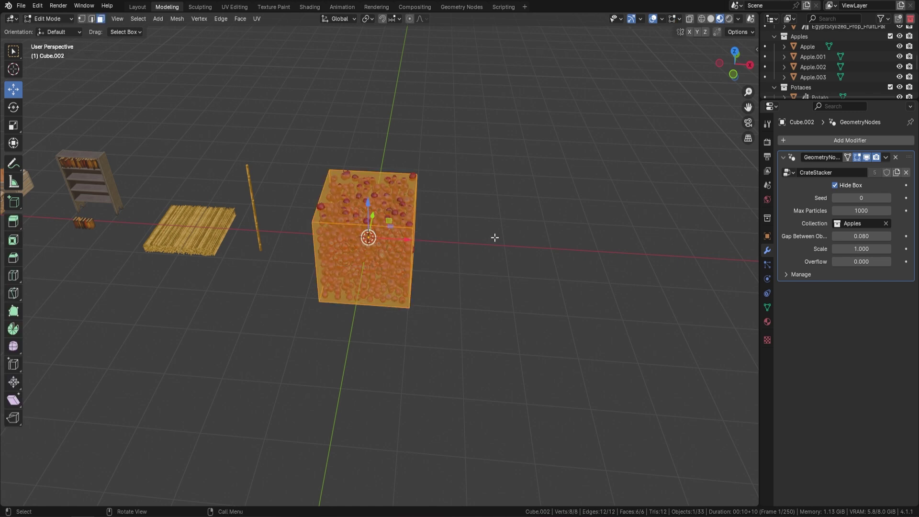
middle_click_drag(467, 237, 420, 226)
left_click(405, 239)
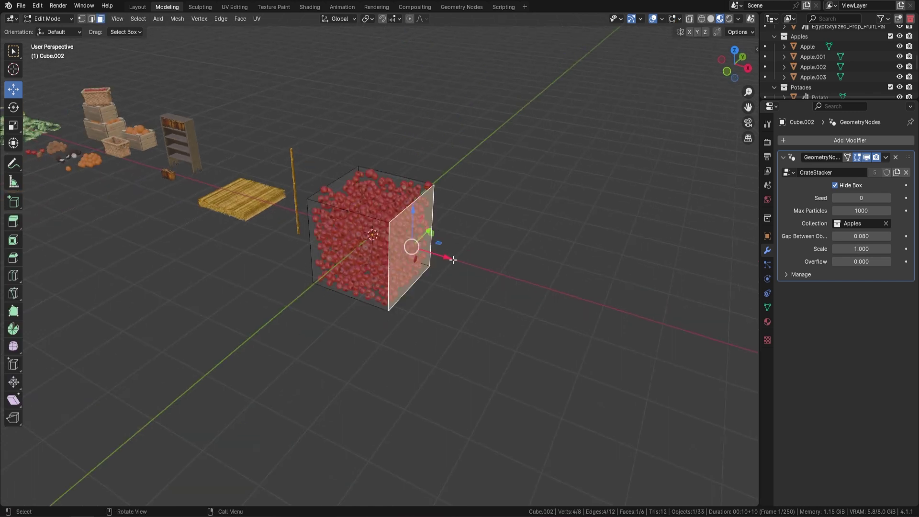
key("g")
key("x")
left_click(579, 283)
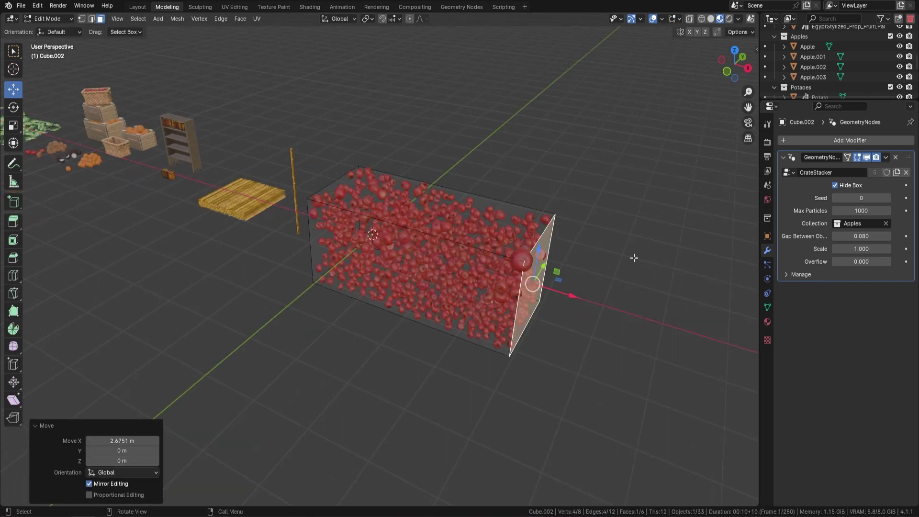
middle_click_drag(638, 256, 627, 265)
key("Tab")
Step: Set the gap between objects to 0.050 for the lengthened box
middle_click_drag(571, 252, 528, 234)
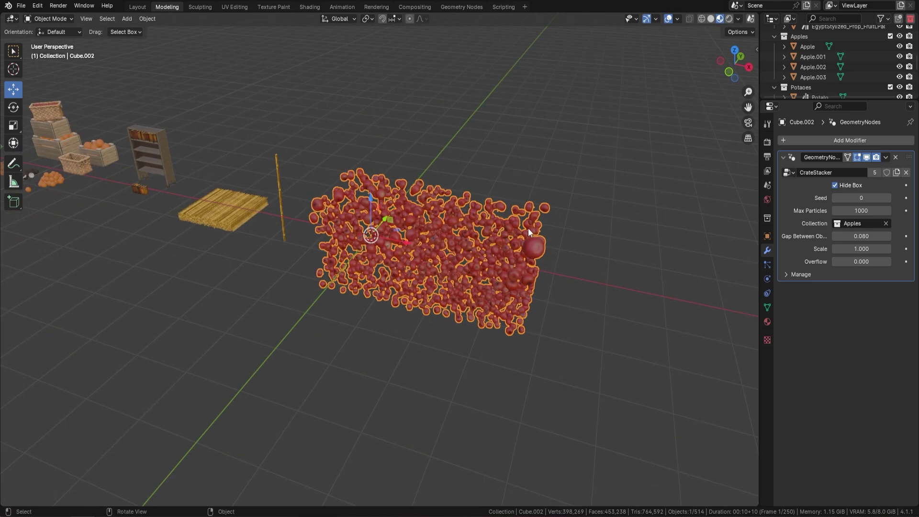
left_click(834, 236)
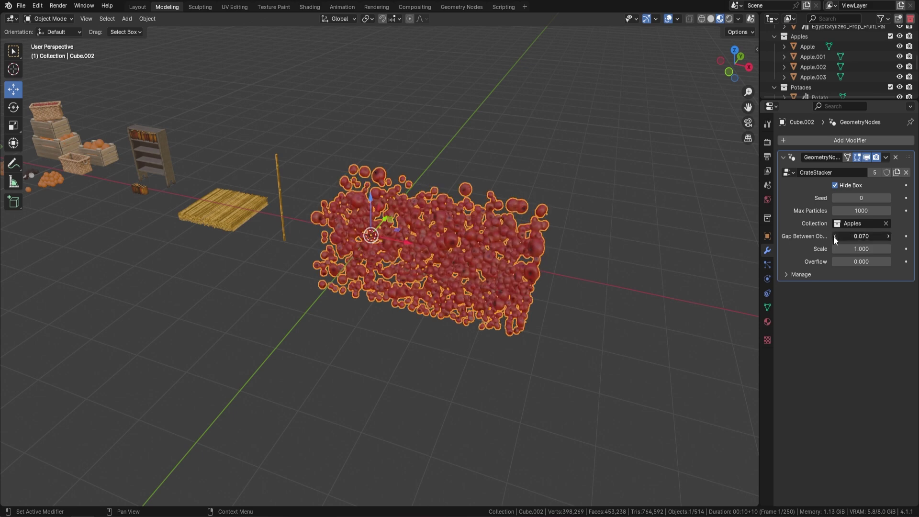
left_click(834, 236)
left_click(833, 237)
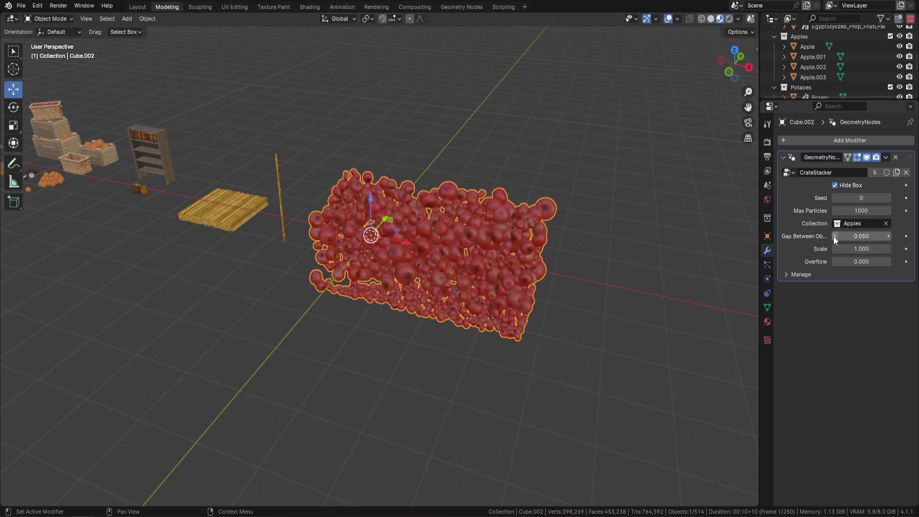
Step: Scale the apple-filled box uniformly down to about 0.405
middle_click_drag(510, 211, 263, 145)
left_click(462, 202)
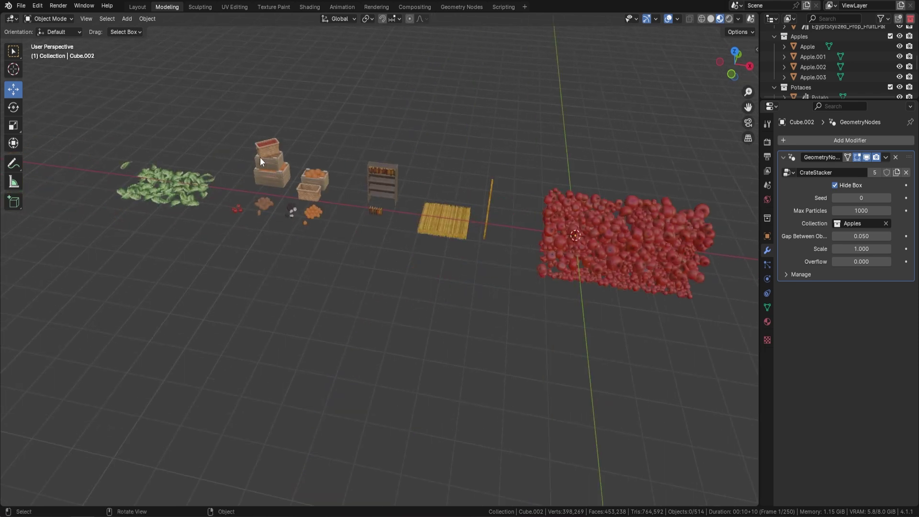
middle_click_drag(400, 227, 357, 220, "shift")
left_click(464, 248)
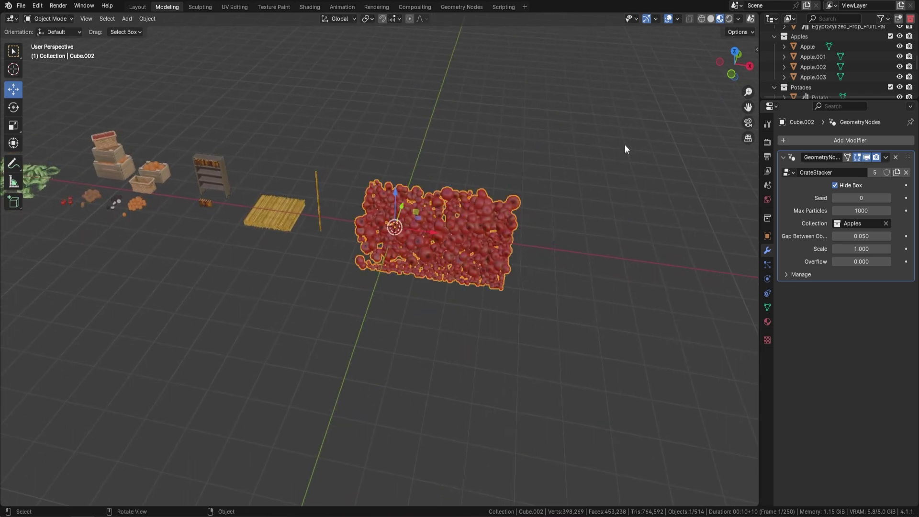
key("s")
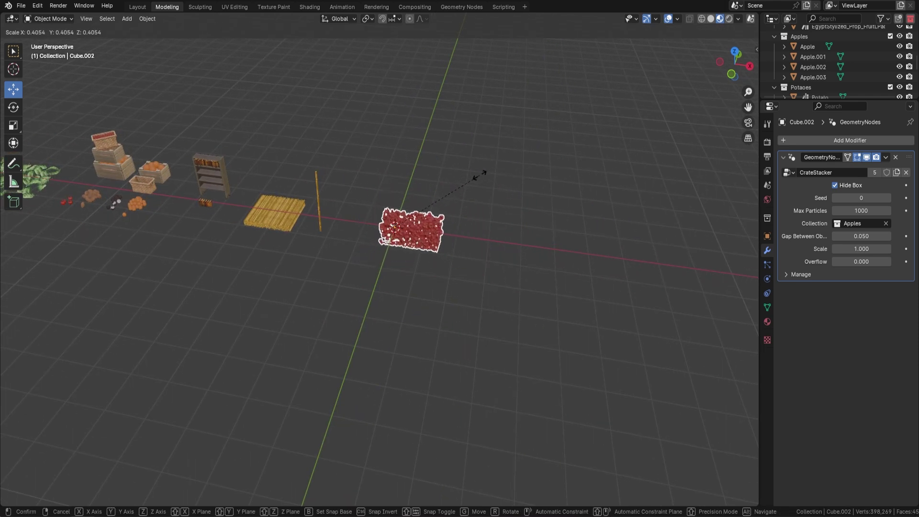
left_click(476, 176)
Step: Move the apple-filled box about 10.15 m along negative X to the crates and bring it back about 9.37 m
middle_click_drag(192, 194, 348, 226)
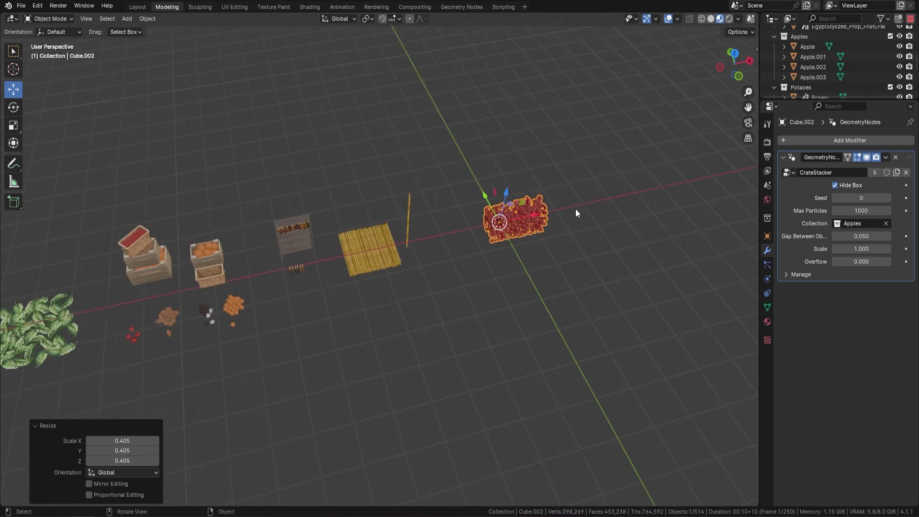
left_click_drag(526, 214, 204, 283)
middle_click_drag(288, 242, 400, 235, "shift")
scroll(407, 250, "up", 5)
scroll(400, 235, "down", 8)
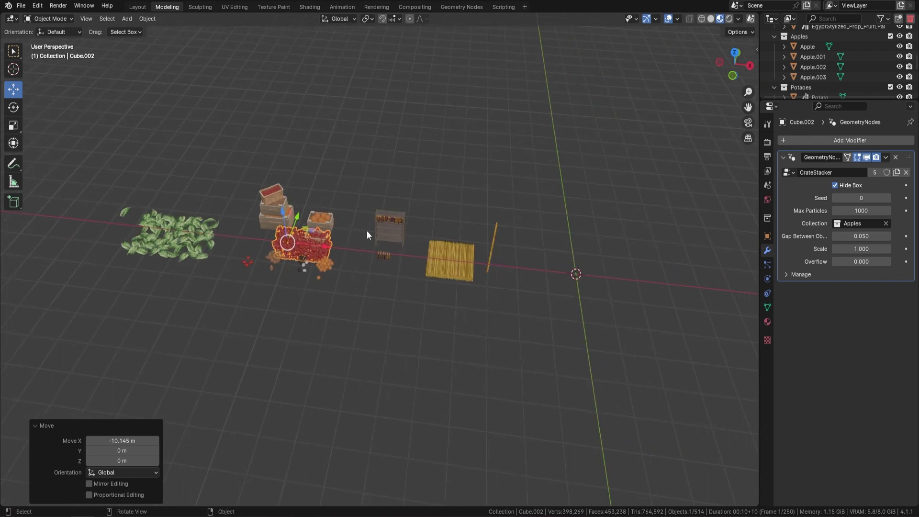
left_click_drag(327, 246, 596, 251)
Step: Examine the stacked crates and the apple-filled box from different distances and angles
middle_click_drag(595, 251, 539, 181)
scroll(180, 279, "up", 2)
middle_click_drag(179, 279, 248, 178)
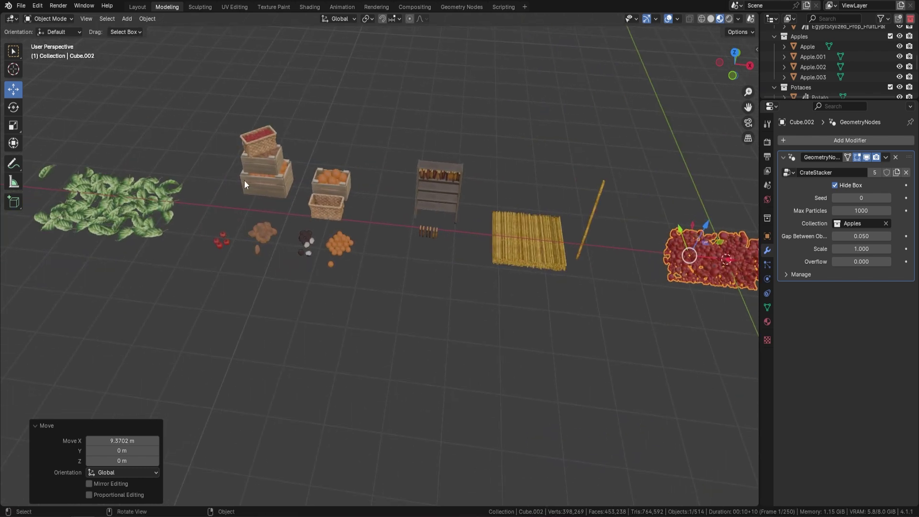
scroll(376, 234, "down", 1)
middle_click_drag(525, 235, 405, 222, "shift")
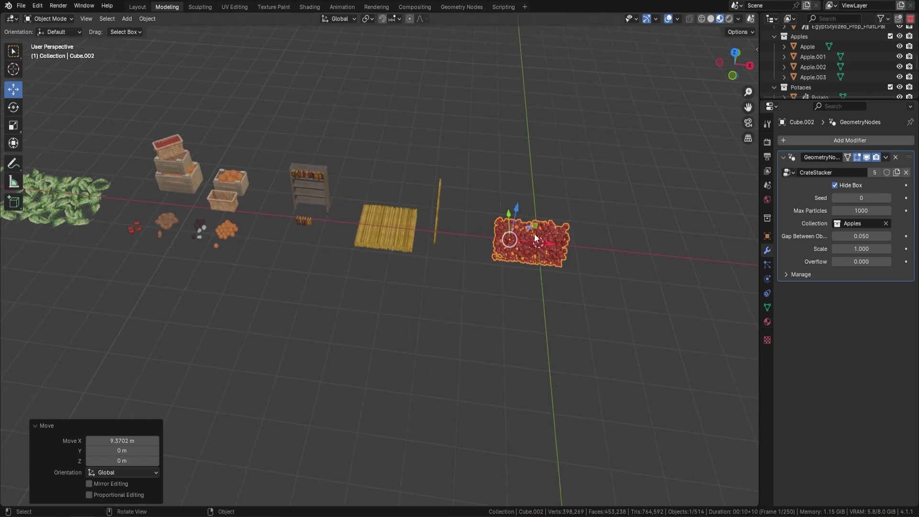
middle_click_drag(663, 219, 543, 218, "shift")
scroll(542, 223, "up", 4)
scroll(509, 221, "down", 3, "ctrl")
Step: Set the stacker's Overflow to 4.250 and turn off Hide Box so apples pile above the box
middle_click_drag(449, 206, 477, 161)
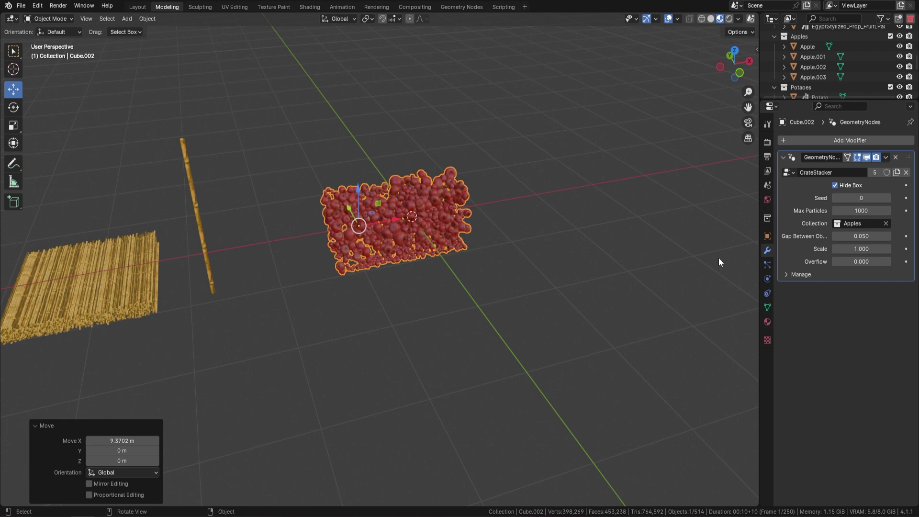
left_click_drag(861, 261, 909, 261)
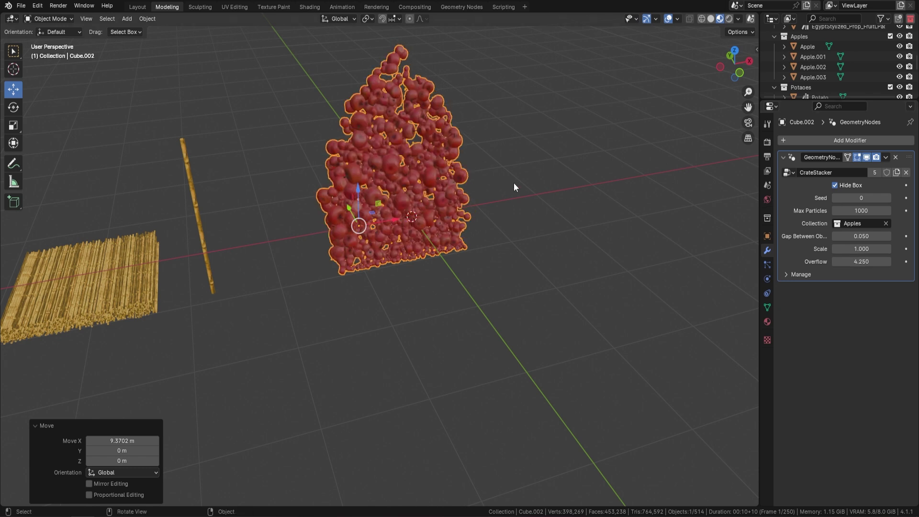
left_click(835, 186)
middle_click_drag(430, 163, 569, 205)
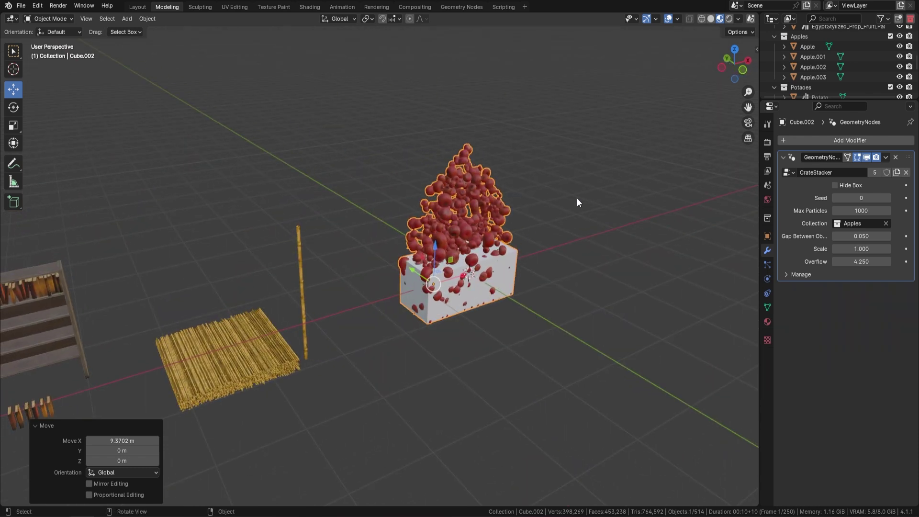
Step: Delete the apple-filled box
scroll(478, 198, "down", 3)
middle_click_drag(514, 215, 465, 221)
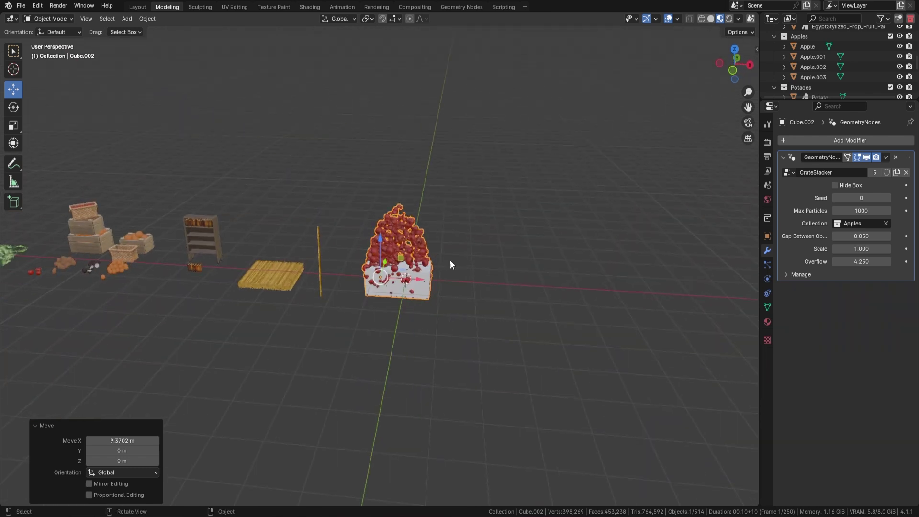
key("Delete")
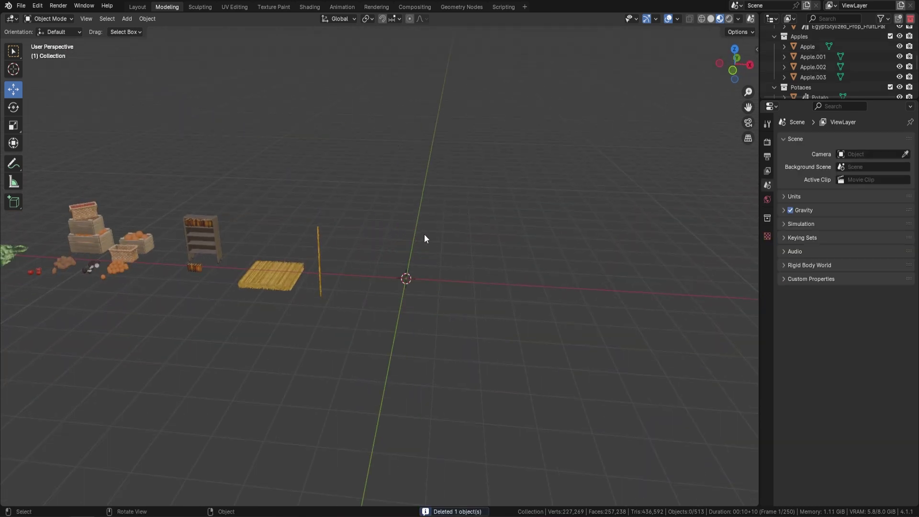
Step: Duplicate the empty bookshelf frame and move the copy about 6.35 m along X to the open area near the origin
middle_click_drag(222, 236, 332, 246, "shift")
left_click(329, 251)
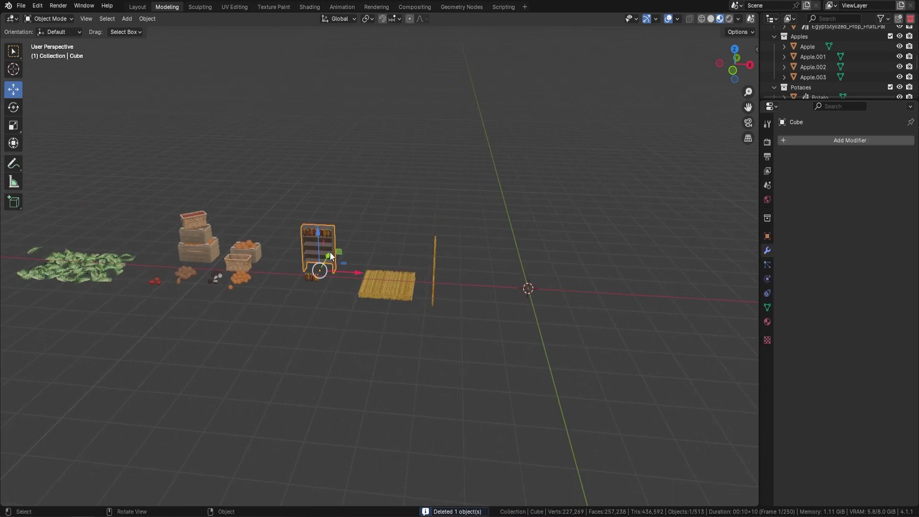
key("shift+d")
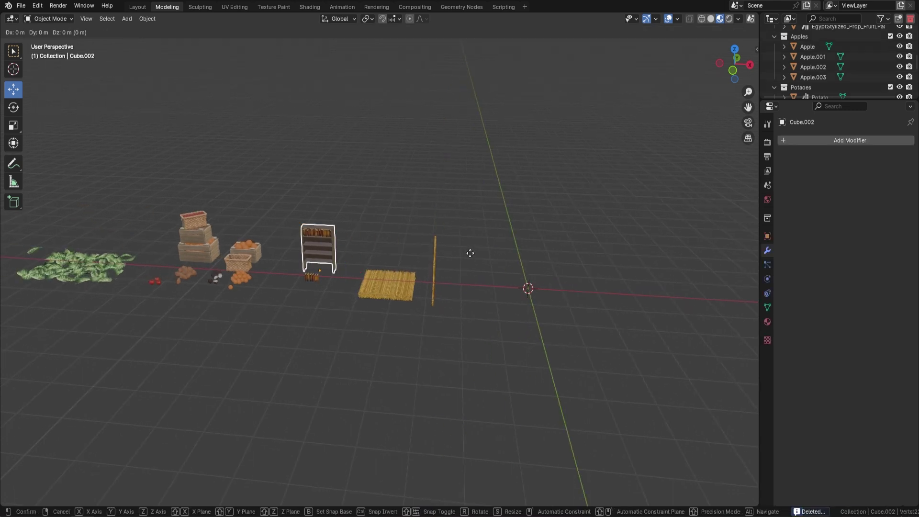
right_click(346, 288)
left_click_drag(355, 271, 570, 299)
scroll(565, 300, "up", 4)
middle_click_drag(656, 281, 438, 266, "shift")
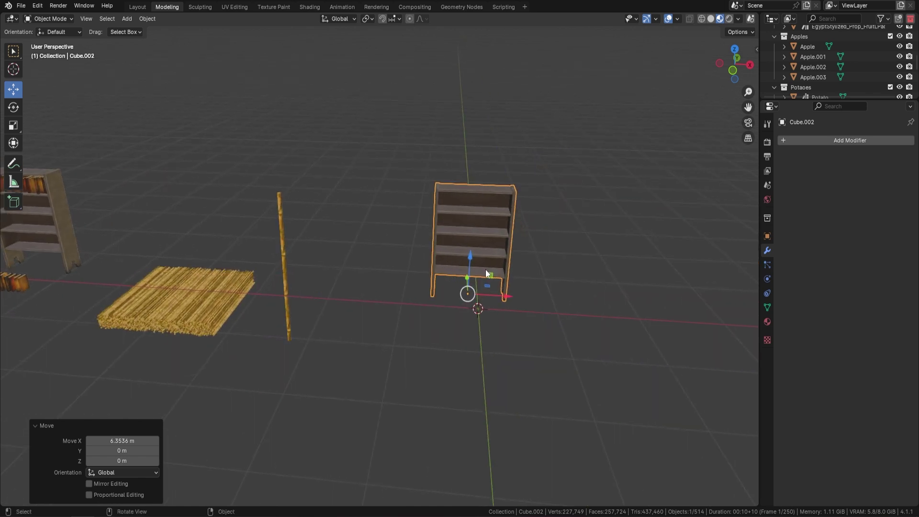
scroll(507, 268, "up", 1)
middle_click_drag(513, 282, 450, 225, "shift")
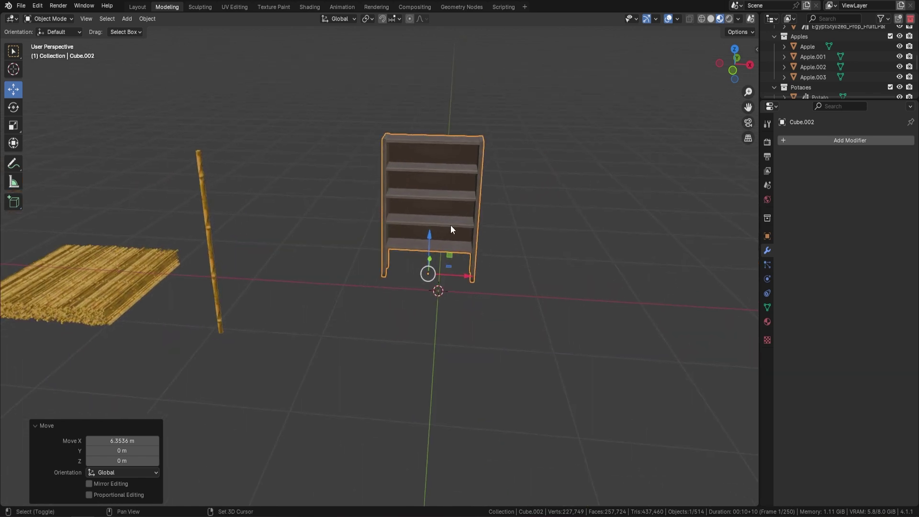
Step: Add a cube at the world origin in front of the copied bookshelf and scale it down uniformly to roughly a quarter
key("shift+a")
mouse_move(450, 225)
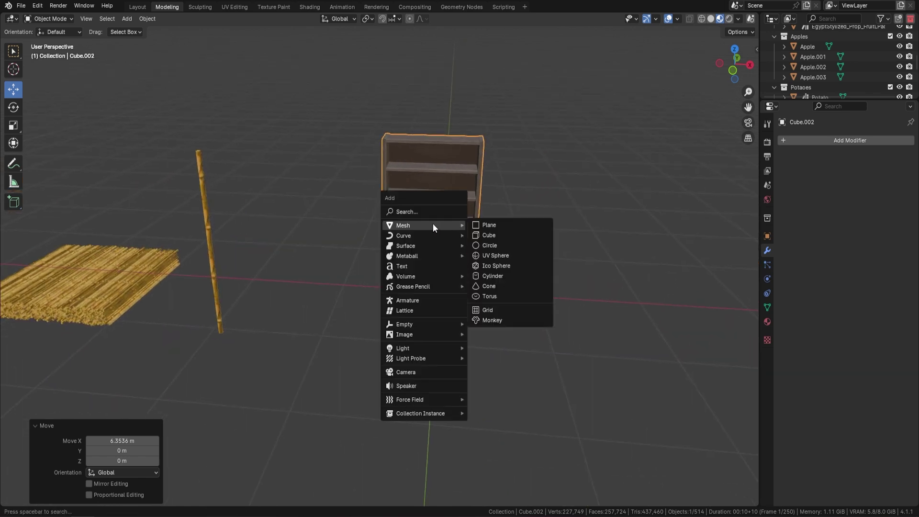
left_click(497, 235)
middle_click_drag(479, 227, 591, 357)
key("s")
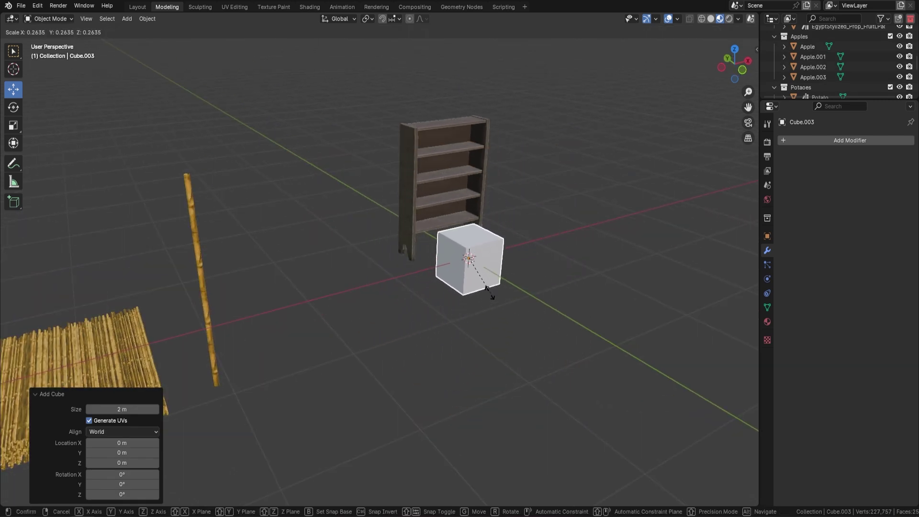
left_click(480, 286)
Step: Stretch the small cube along X by a factor of about 2.621
middle_click_drag(480, 286, 429, 283)
key("s")
key("y")
key("x")
left_click(620, 319)
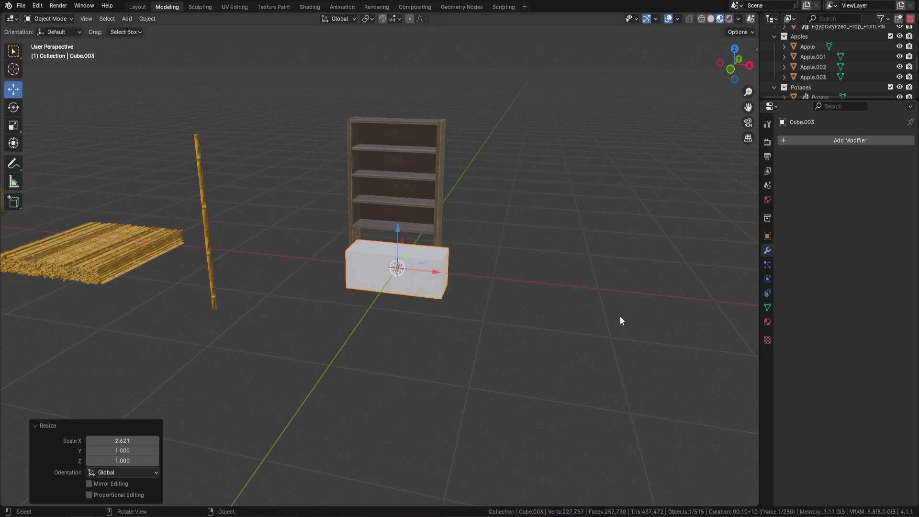
Step: Apply the stretched box's transform and set its origin to its geometry
key("ctrl+a")
left_click(555, 254)
right_click(553, 256)
mouse_move(552, 255)
left_click(637, 267)
Step: Give the box a Geometry Nodes modifier using BookStacker and assign the Books collection to it
left_click(836, 140)
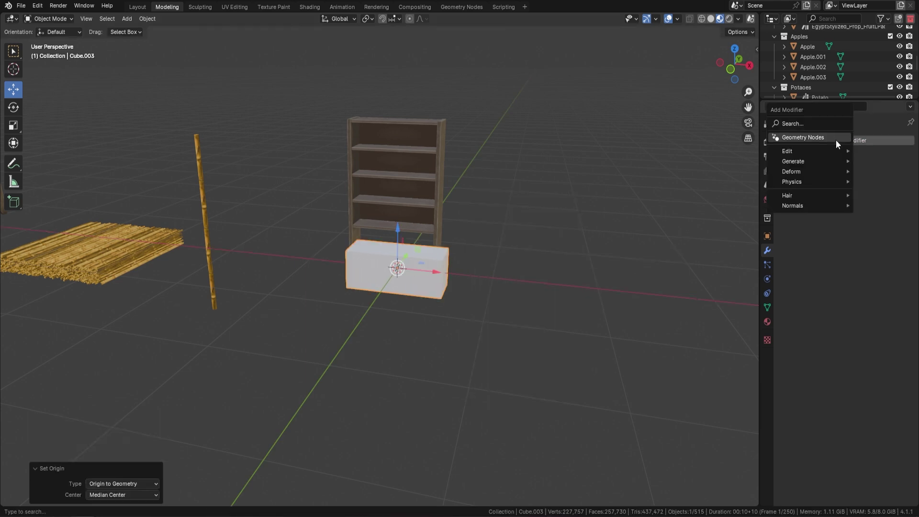
left_click(819, 139)
left_click(787, 173)
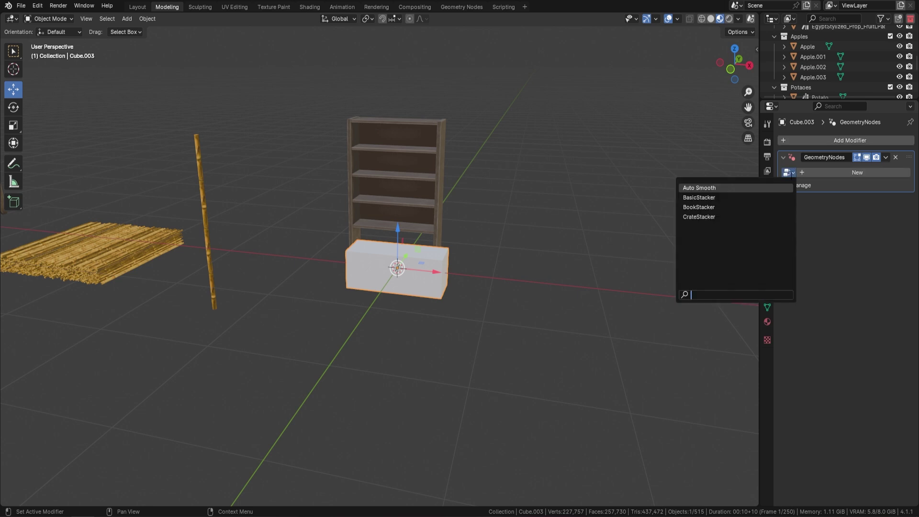
left_click(711, 207)
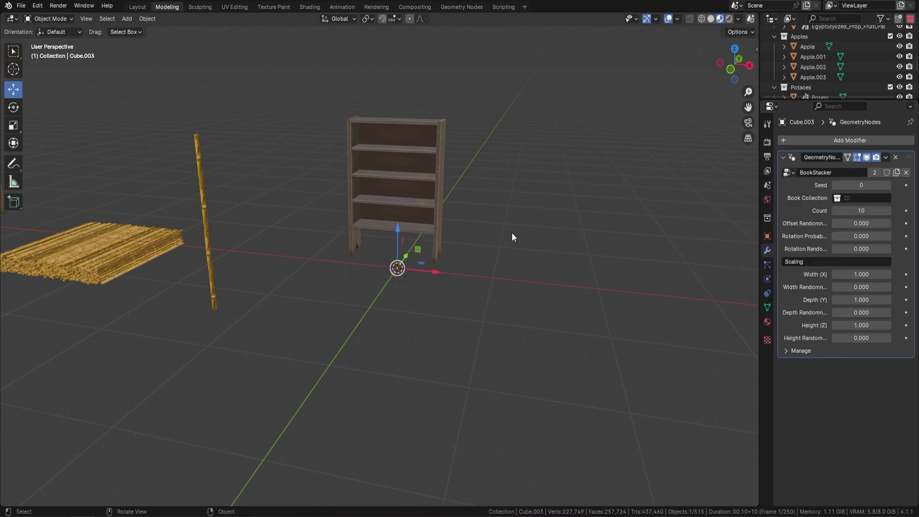
scroll(513, 233, "down", 3)
middle_click_drag(125, 237, 354, 248, "shift")
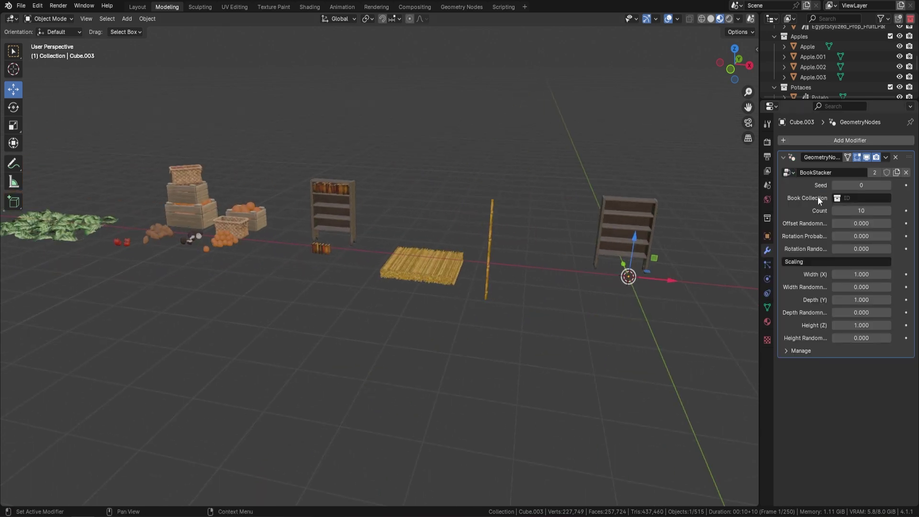
left_click(860, 197)
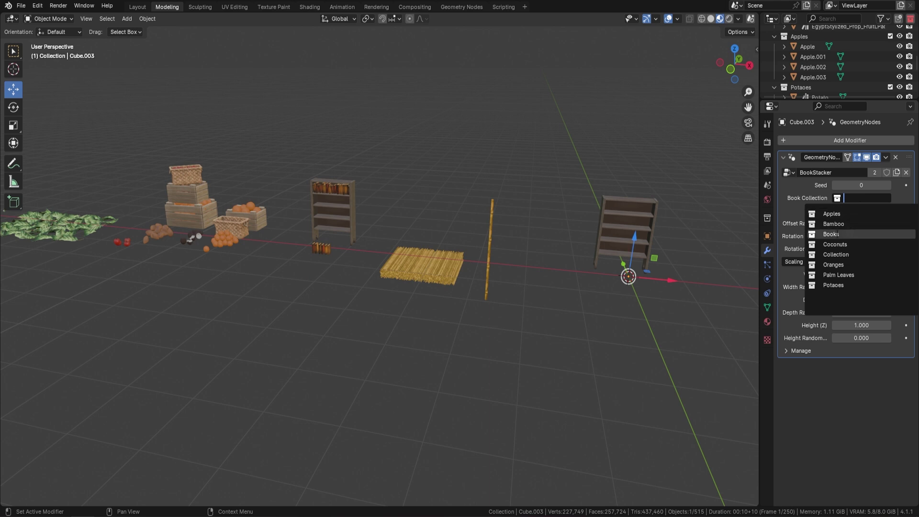
left_click(833, 234)
Step: Move the row of books into the bookshelf's uppermost compartment, starting at its left side, including about 0.284 m along Y
middle_click_drag(632, 273, 447, 243, "shift")
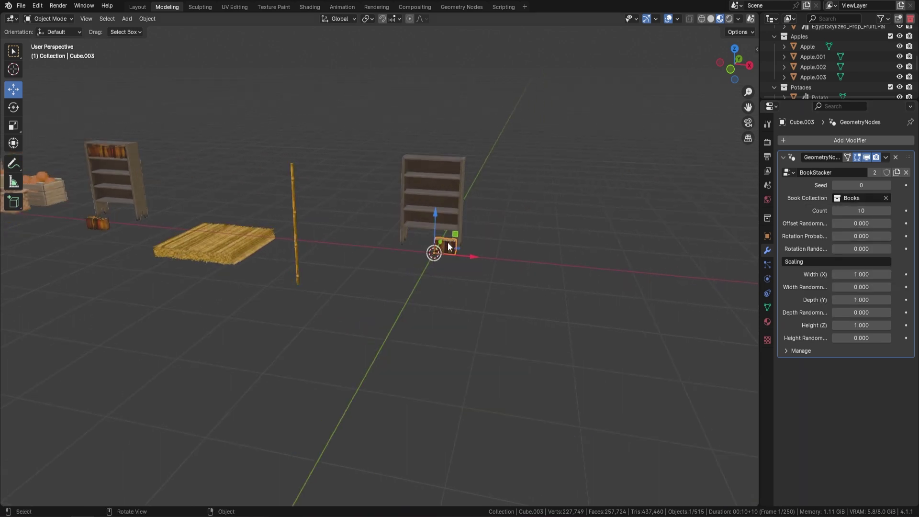
scroll(498, 235, "up", 5)
middle_click_drag(549, 225, 527, 252, "shift")
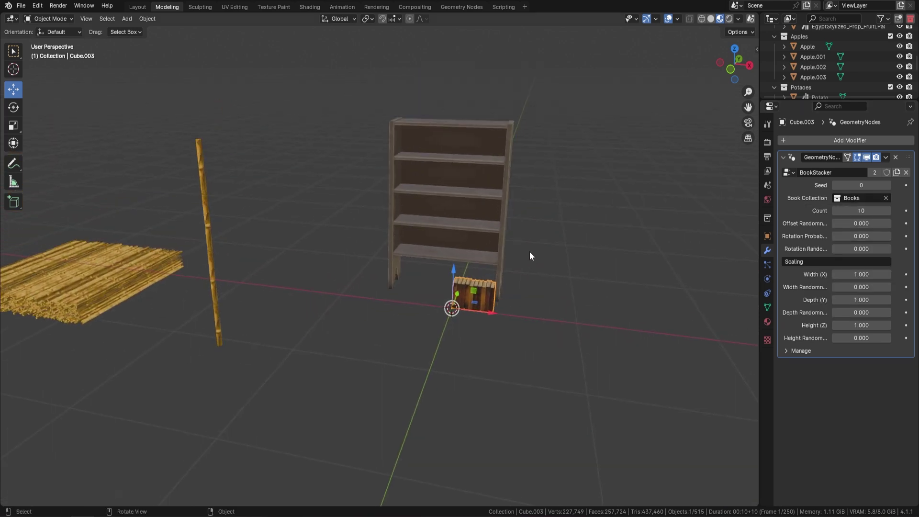
key("KP_1")
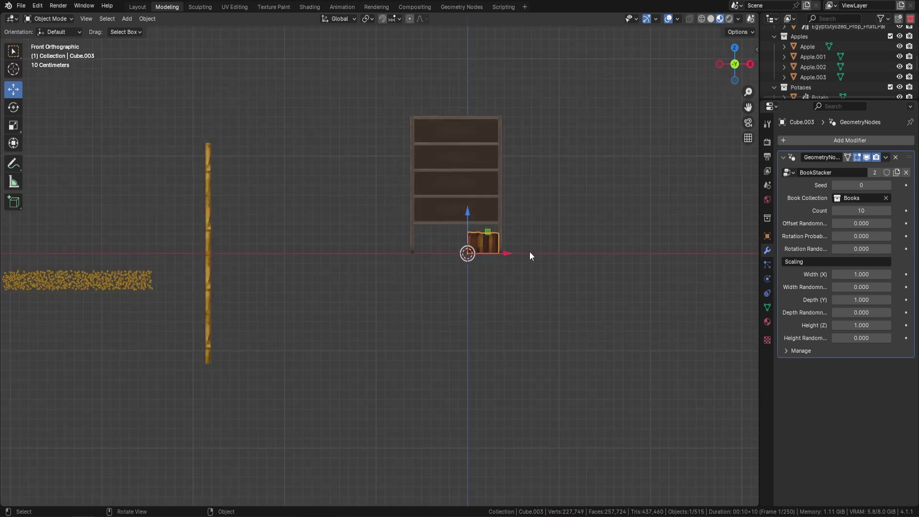
middle_click_drag(519, 236, 502, 297, "shift")
left_click_drag(477, 300, 427, 189)
middle_click_drag(490, 219, 265, 311)
left_click_drag(337, 271, 330, 274)
middle_click_drag(325, 277, 396, 262)
middle_click_drag(500, 199, 415, 236, "shift")
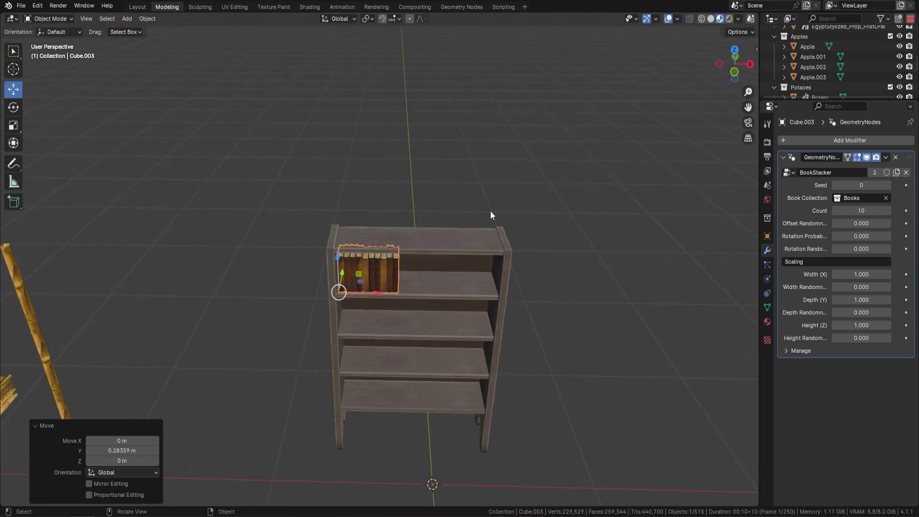
Step: Set the book stacker's Count to 23
middle_click_drag(490, 208, 492, 240)
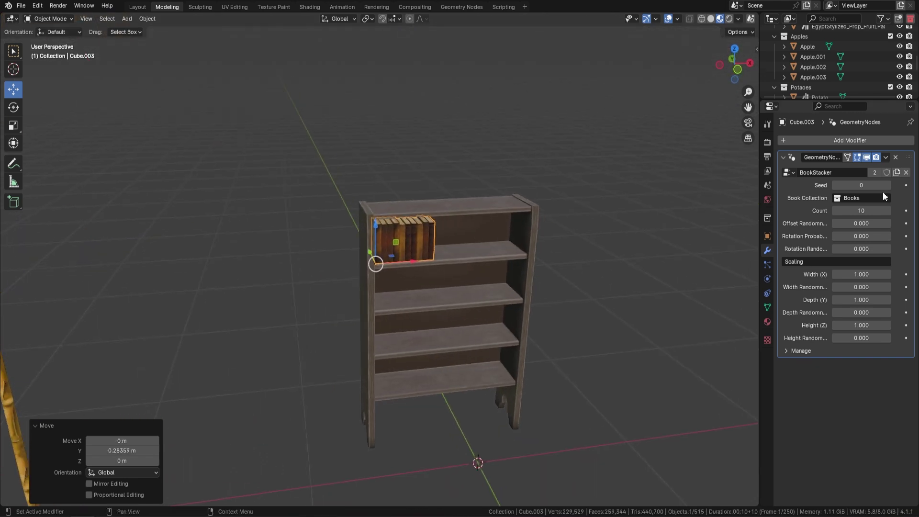
left_click_drag(886, 208, 916, 207)
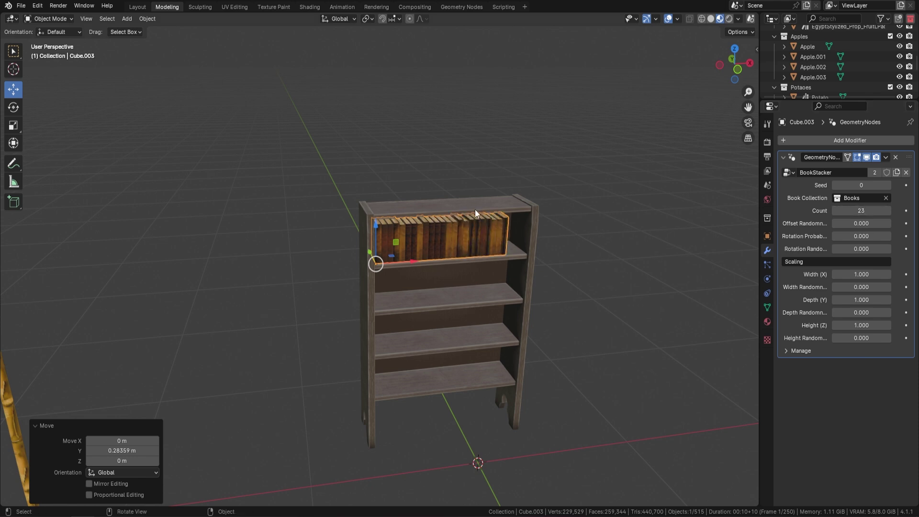
scroll(490, 224, "up", 3)
middle_click_drag(490, 222, 469, 197)
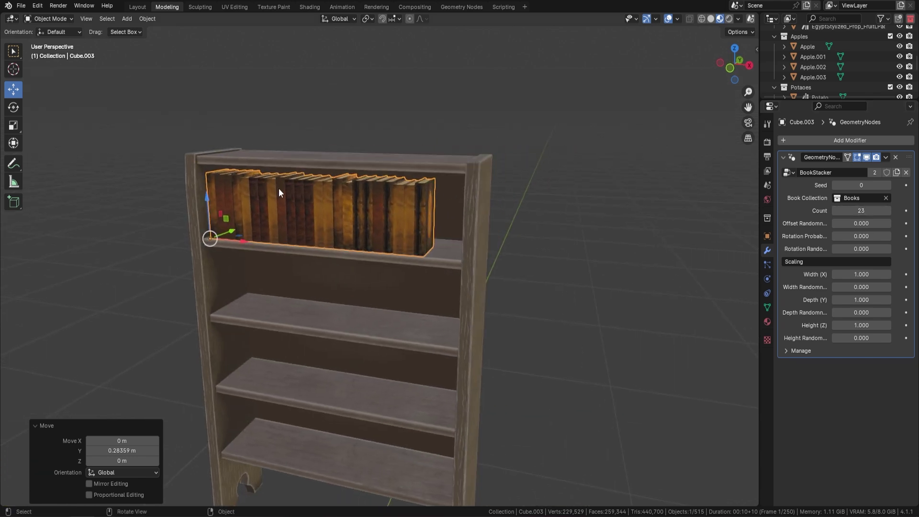
Step: Randomize the book placement with Offset Randomness 0.070, Rotation Probability 1.000 and Rotation Randomness 0.350
scroll(287, 218, "down", 3)
scroll(108, 247, "down", 5)
middle_click_drag(48, 282, 165, 294, "shift")
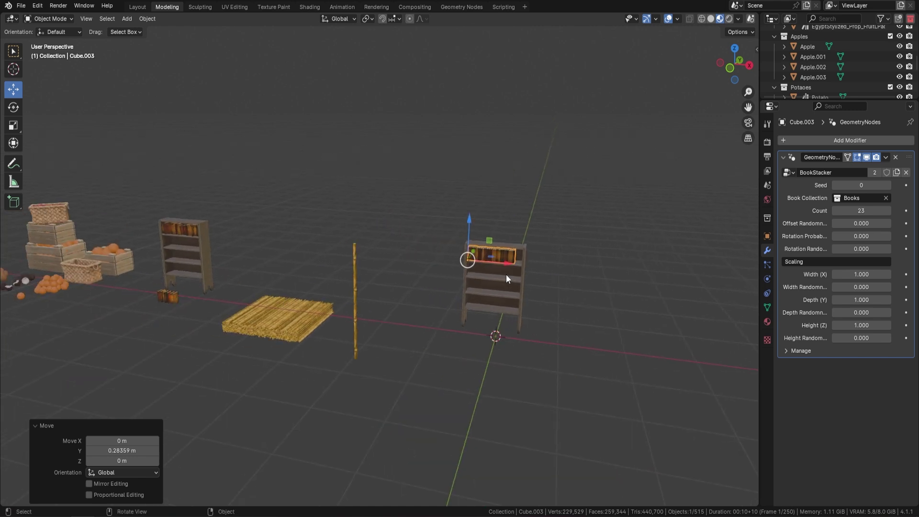
scroll(547, 240, "up", 6)
middle_click_drag(555, 250, 330, 236, "shift")
mouse_move(598, 235)
middle_mouse_down("shift")
mouse_move(544, 225)
mouse_move(531, 243)
mouse_move(601, 212)
mouse_move(505, 229)
mouse_move(474, 272)
mouse_move(516, 210)
mouse_move(555, 205)
middle_mouse_up("shift")
scroll(538, 232, "up", 1)
mouse_move(856, 223)
left_mouse_down()
mouse_move(878, 223)
mouse_move(867, 223)
left_mouse_up()
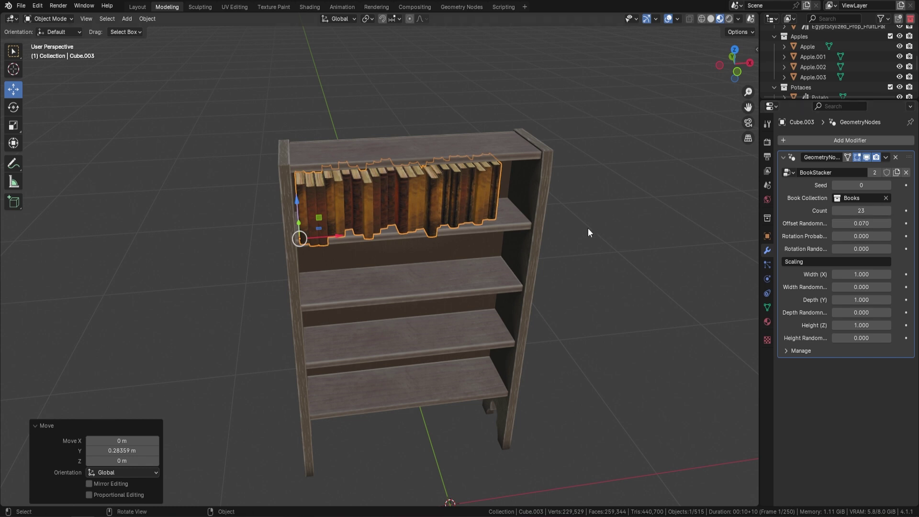
left_click_drag(857, 237, 902, 248)
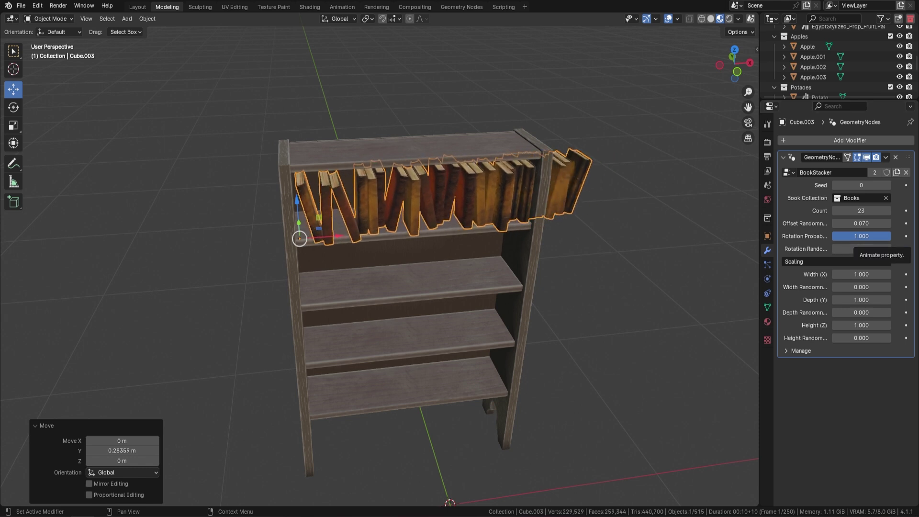
Step: Scale the row of books uniformly to about 0.836 and shift it about 0.027 m along negative X
key("s")
left_click(566, 253)
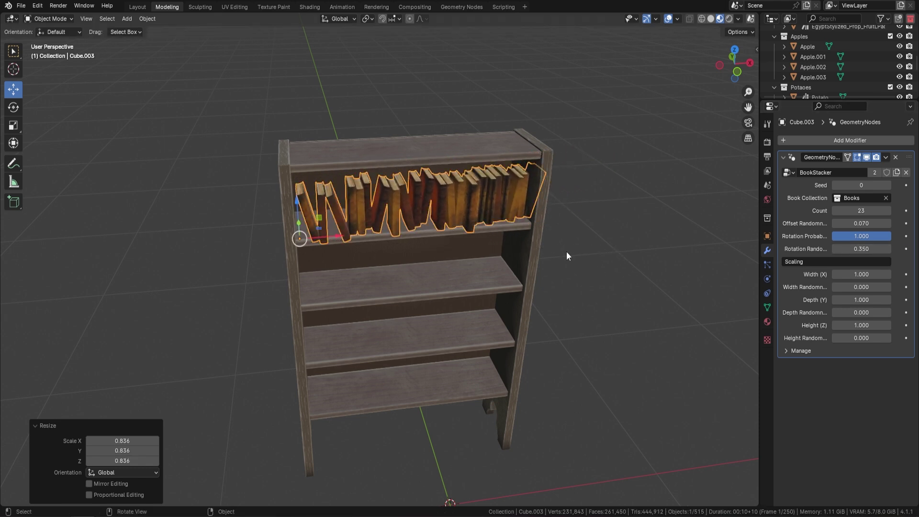
middle_click_drag(559, 245, 352, 199)
key("g")
key("x")
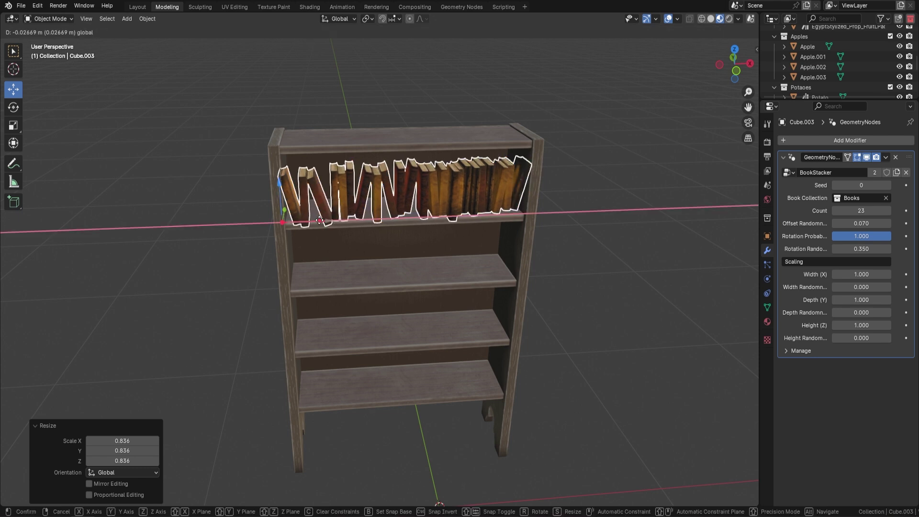
left_click_drag(320, 220, 320, 220)
Step: Rescale the row of books to suit the shelf and move it about 0.043 m along Y
key("s")
left_click(536, 207)
middle_click_drag(537, 206, 277, 183)
left_click_drag(253, 187, 257, 184)
middle_click_drag(257, 184, 473, 200)
Step: Try a higher book Count of 31, then reduce it to 22 to keep the row inside the shelf
left_click(890, 212)
left_click(890, 212)
left_click(890, 211)
left_click(890, 211)
left_click(890, 211)
left_click(890, 212)
left_click(890, 212)
left_click(890, 211)
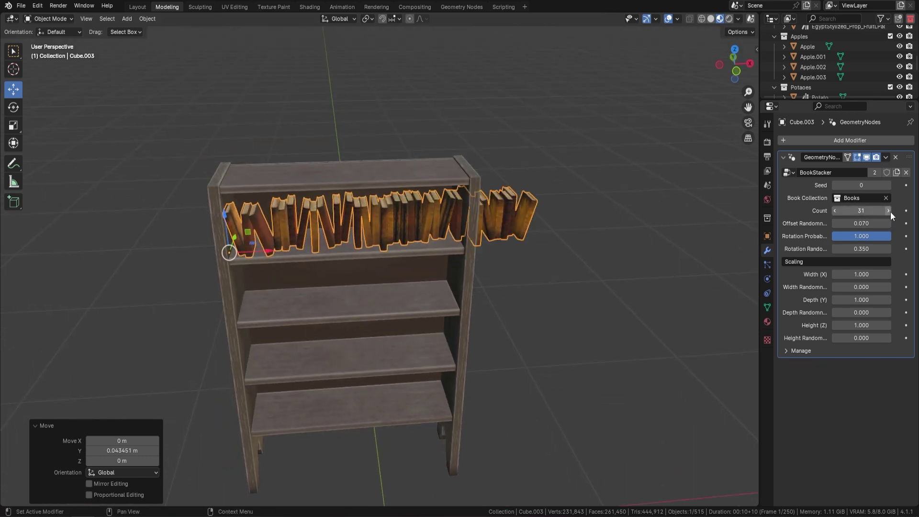
left_click(836, 211)
left_click(836, 210)
left_click(836, 210)
left_click(836, 210)
left_click(836, 210)
left_click(836, 210)
left_click(836, 211)
left_click(836, 211)
left_click(837, 211)
Step: Vary the book sizes with Width Randomness 0.810, Depth (Y) 1.210 and Height Randomness 0.160
middle_click_drag(679, 248, 558, 219)
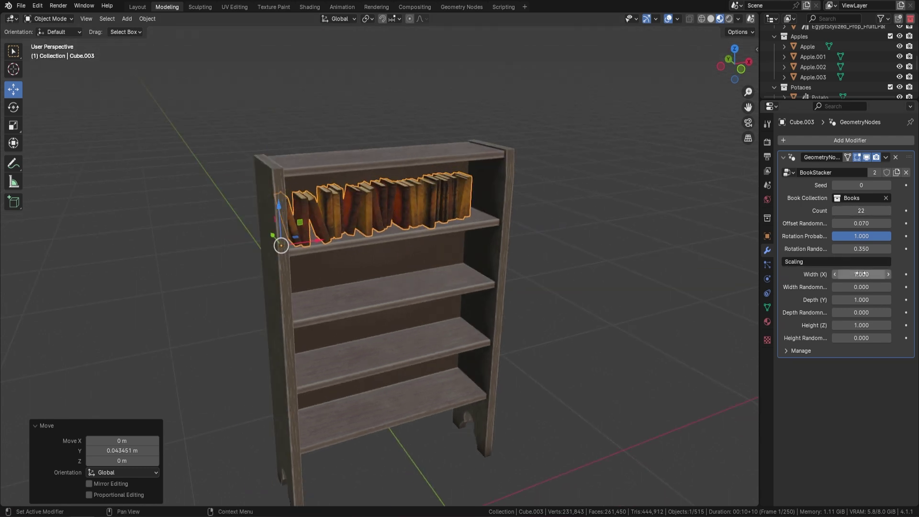
mouse_move(858, 286)
left_mouse_down()
mouse_move(875, 287)
mouse_move(856, 287)
left_mouse_up()
middle_click_drag(452, 226, 415, 224)
scroll(415, 224, "up", 1)
middle_click_drag(293, 201, 317, 208, "shift")
middle_click_drag(201, 194, 382, 190)
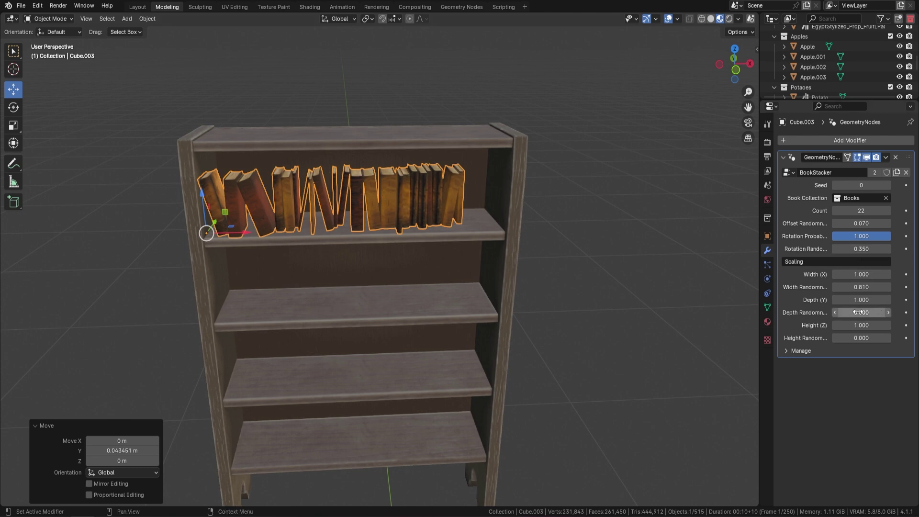
left_click_drag(860, 300, 871, 299)
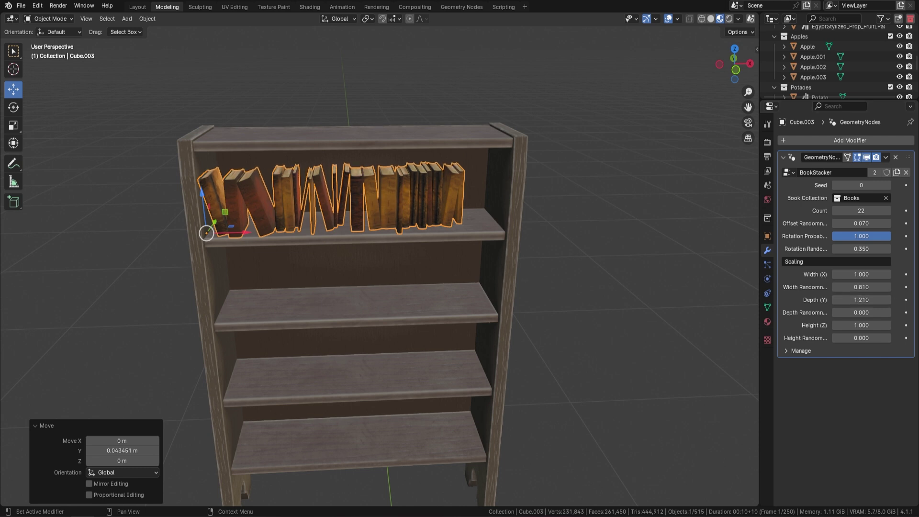
left_click_drag(861, 338, 876, 338)
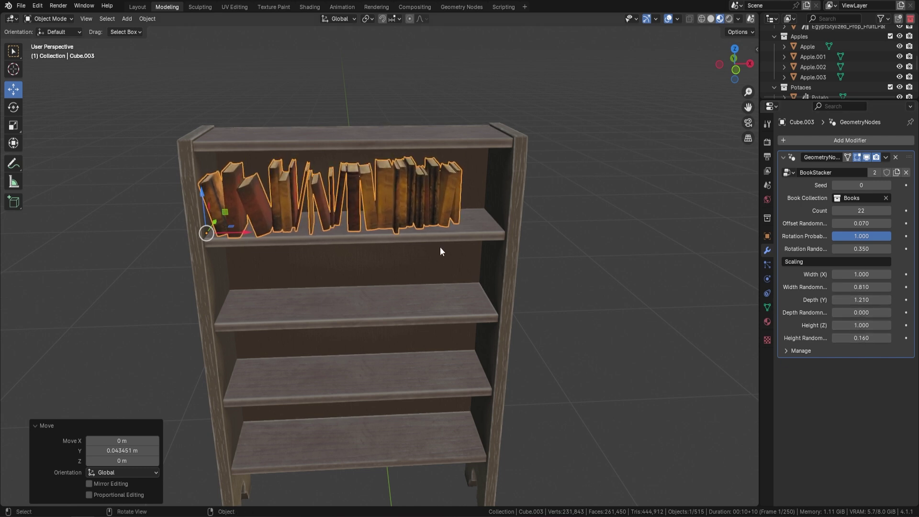
Step: Set the book stacker's Count to 25 so the row spans the shelf
scroll(426, 215, "down", 3)
middle_click_drag(451, 228, 431, 194)
left_click(890, 210)
left_click(890, 211)
left_click(891, 211)
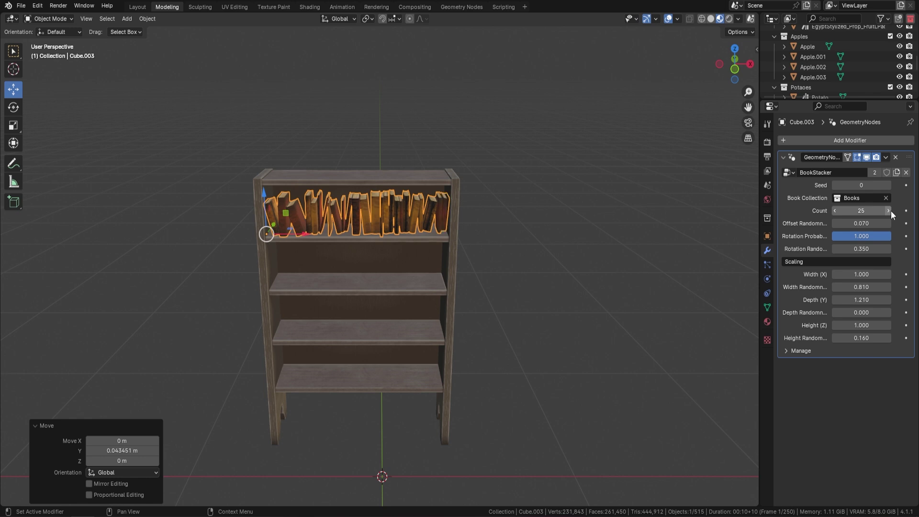
Step: Duplicate the row of books about 0.269 m down onto the second shelf and set the copy's Seed to 1
key("shift+d")
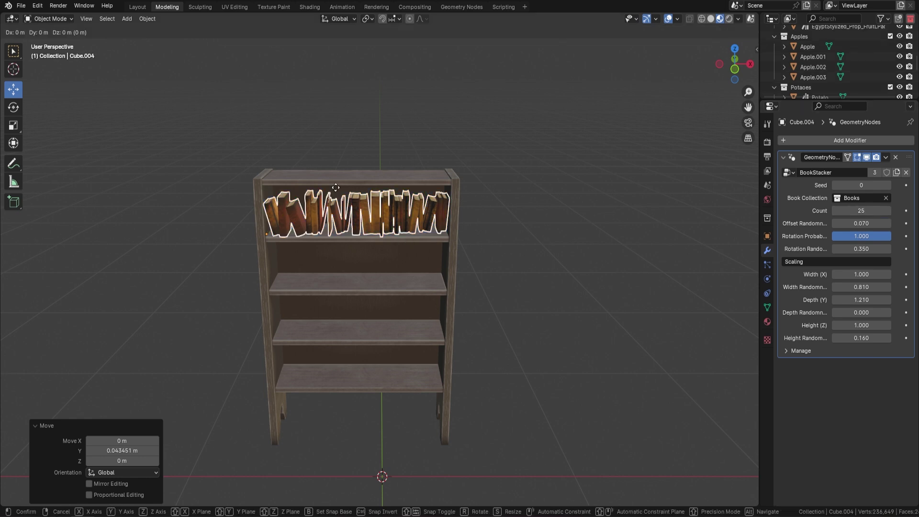
right_click(336, 191)
left_click_drag(260, 191, 263, 244)
left_click(888, 185)
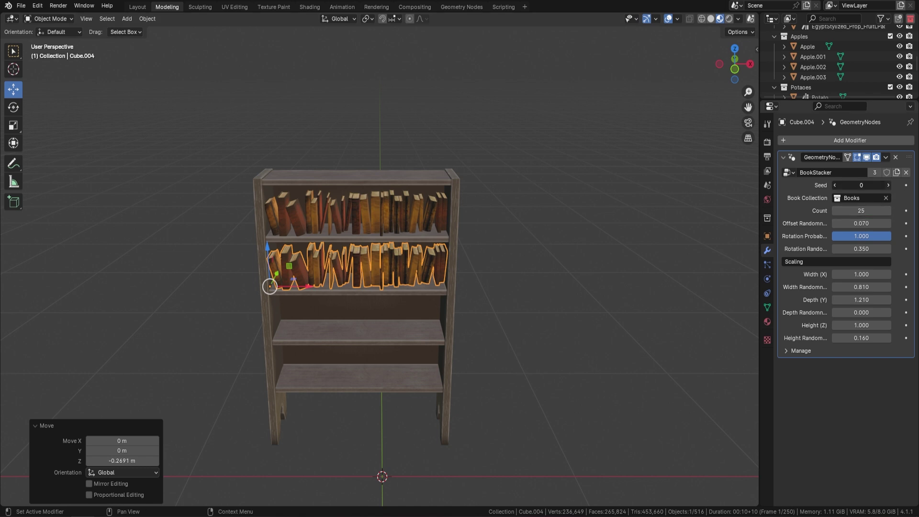
middle_click_drag(532, 237, 474, 236)
left_click(539, 217)
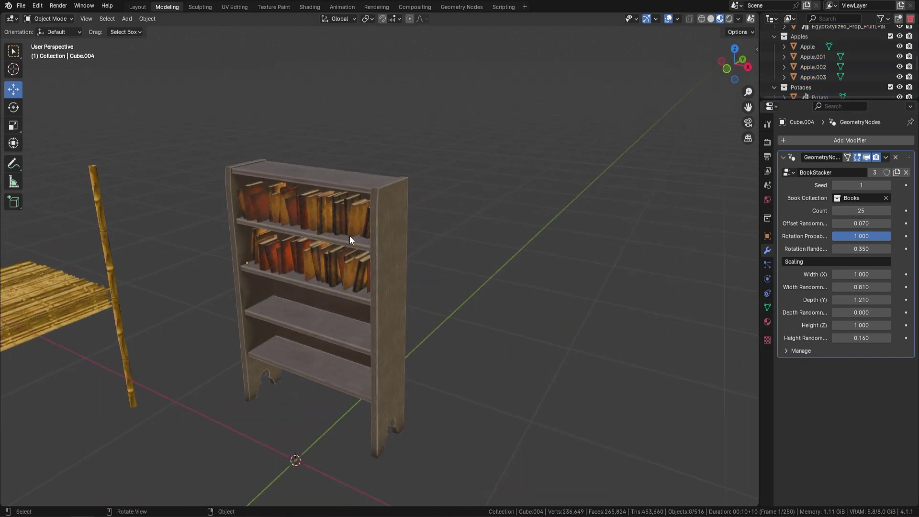
Step: Set the Rotation Randomness of the second row of books to 0.150
scroll(310, 219, "down", 3)
middle_click_drag(310, 219, 322, 271)
middle_click_drag(373, 242, 328, 203)
scroll(441, 224, "up", 3)
left_click_drag(883, 249, 653, 183)
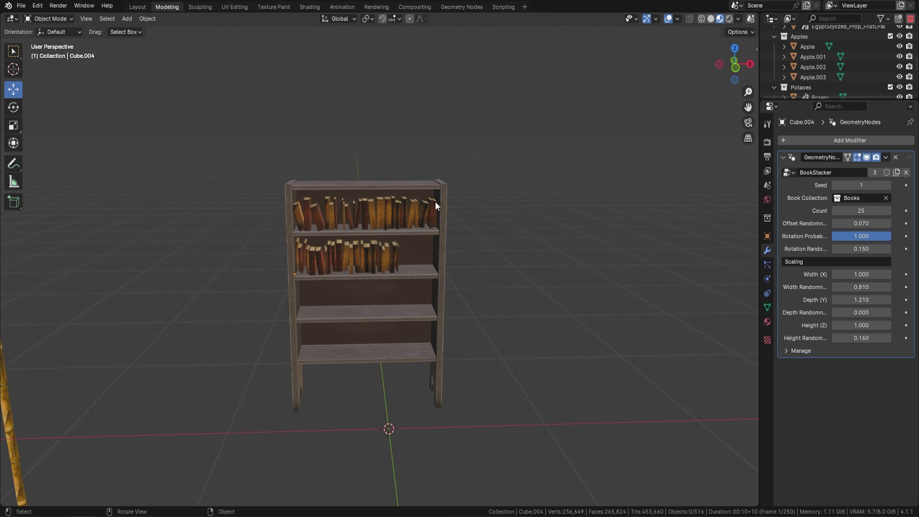
Step: Delete the demo bookshelf together with its two rows of books
scroll(456, 219, "down", 3)
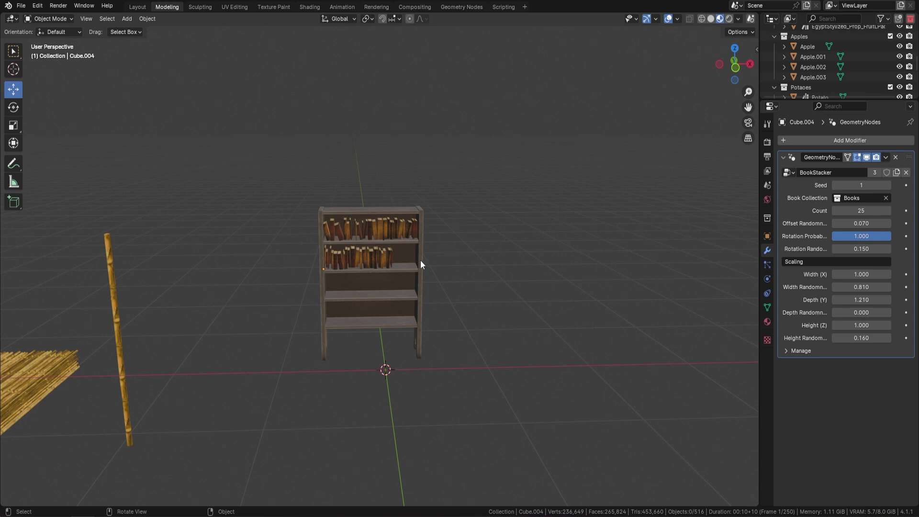
scroll(428, 277, "down", 3)
left_click(359, 256)
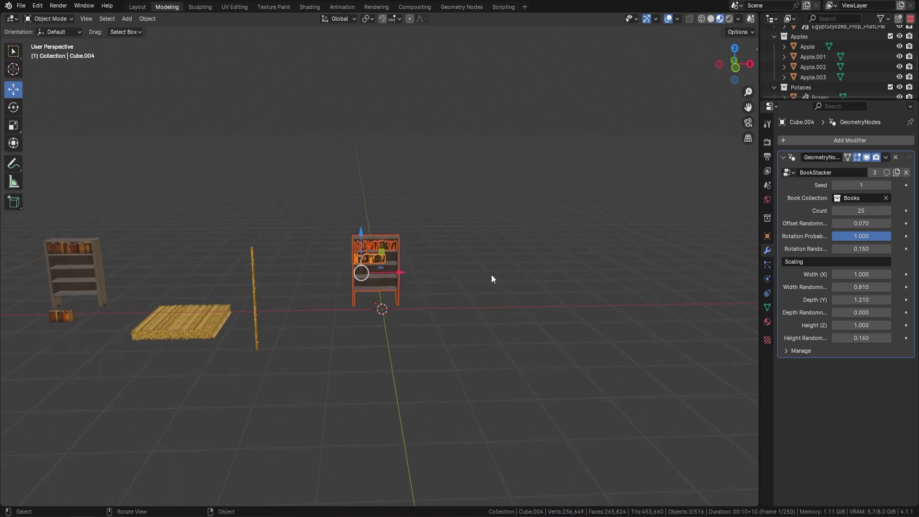
key("Delete")
Step: Add a 2 m cube at the world origin and flatten it along Z by a factor of about 0.239
middle_click_drag(396, 207, 413, 267)
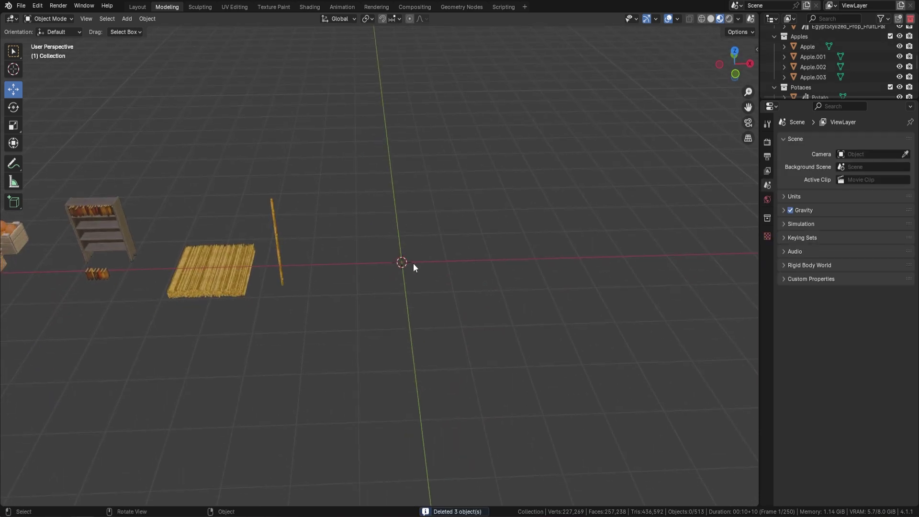
key("shift+a")
mouse_move(413, 263)
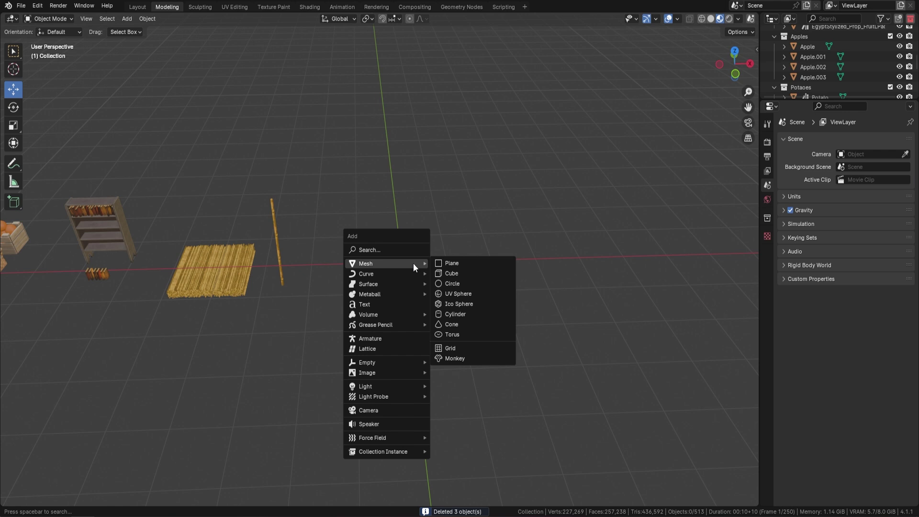
left_click(476, 271)
middle_click_drag(472, 321, 544, 294)
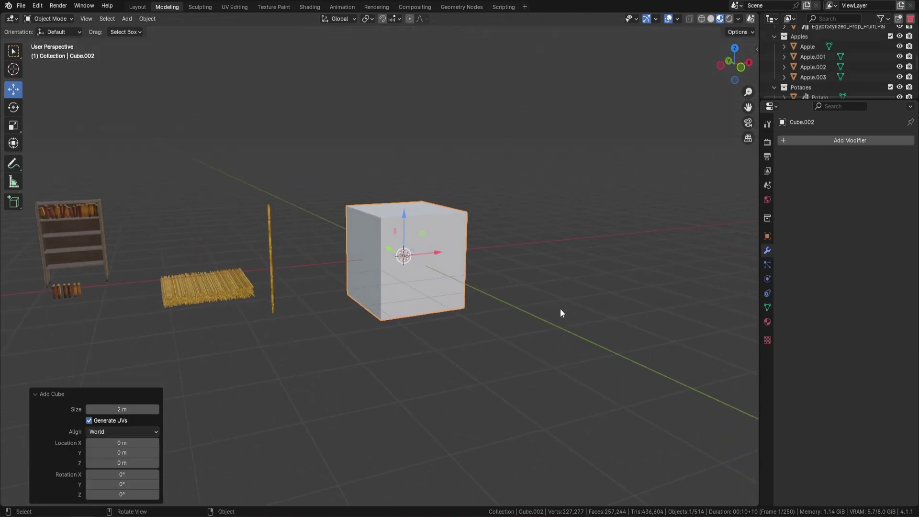
key("s")
key("z")
left_click(435, 278)
Step: Apply all transforms to the flattened box and set its origin to geometry
middle_click_drag(435, 277, 484, 259)
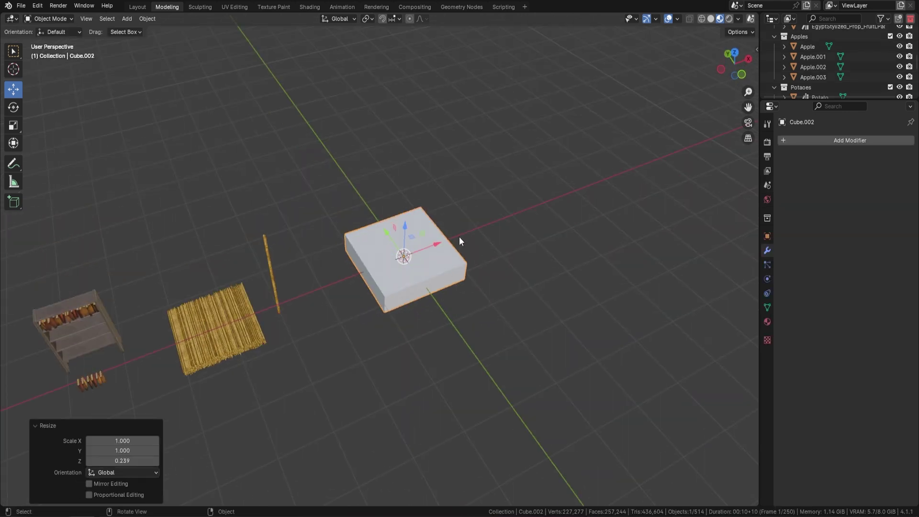
middle_click_drag(309, 305, 313, 253)
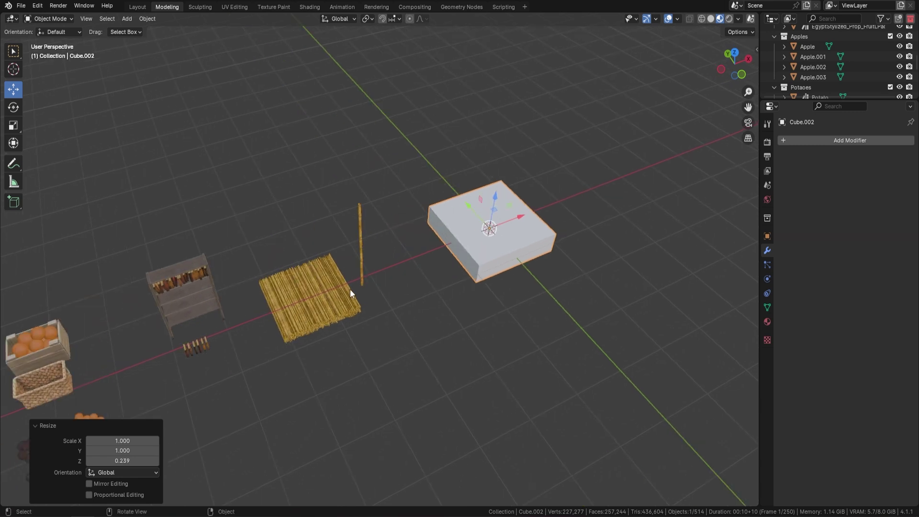
middle_click_drag(349, 289, 291, 243)
scroll(372, 265, "up", 2)
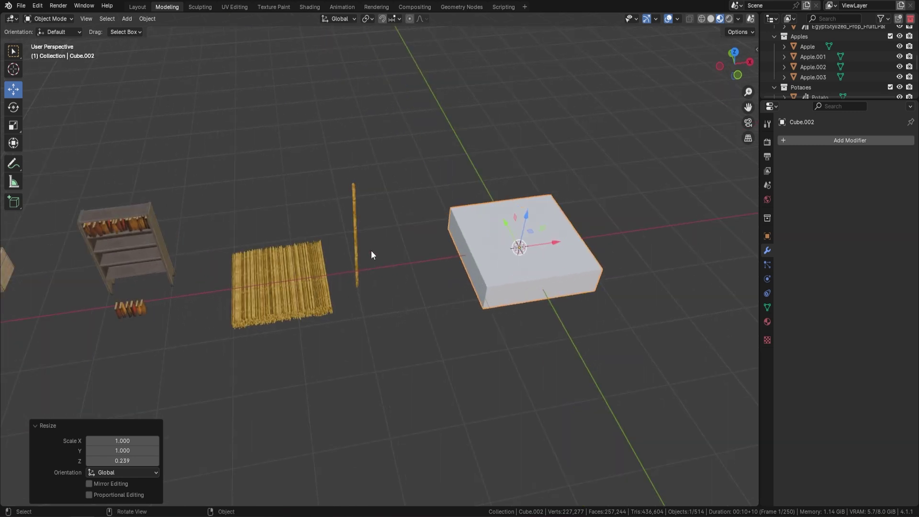
scroll(371, 251, "up", 2)
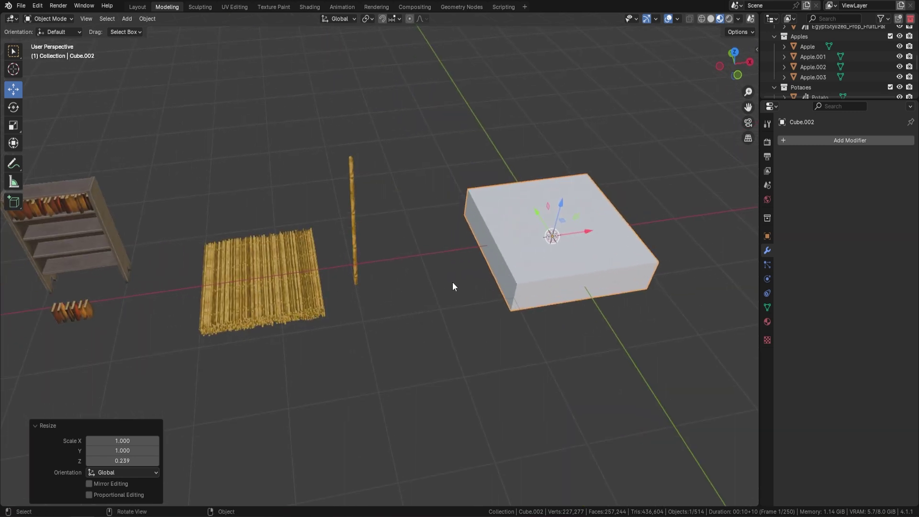
middle_click_drag(497, 278, 456, 269, "shift")
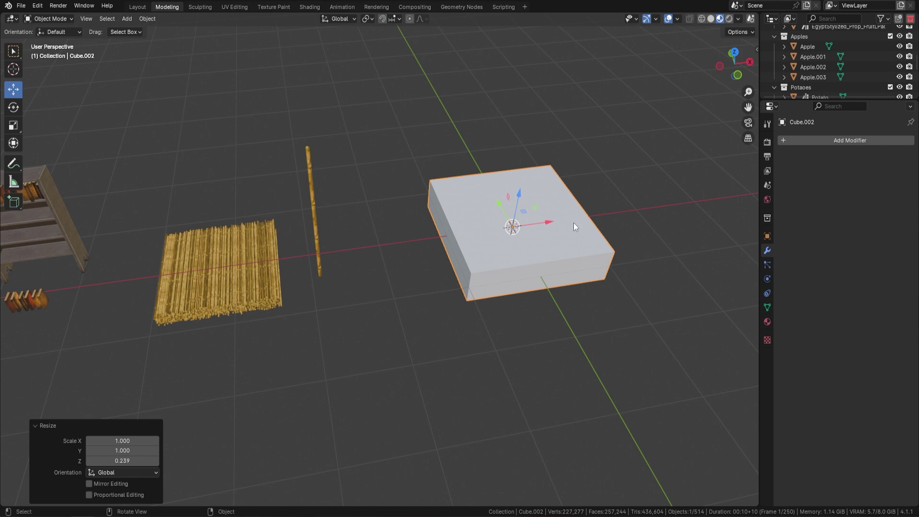
key("ctrl+a")
left_click(516, 188)
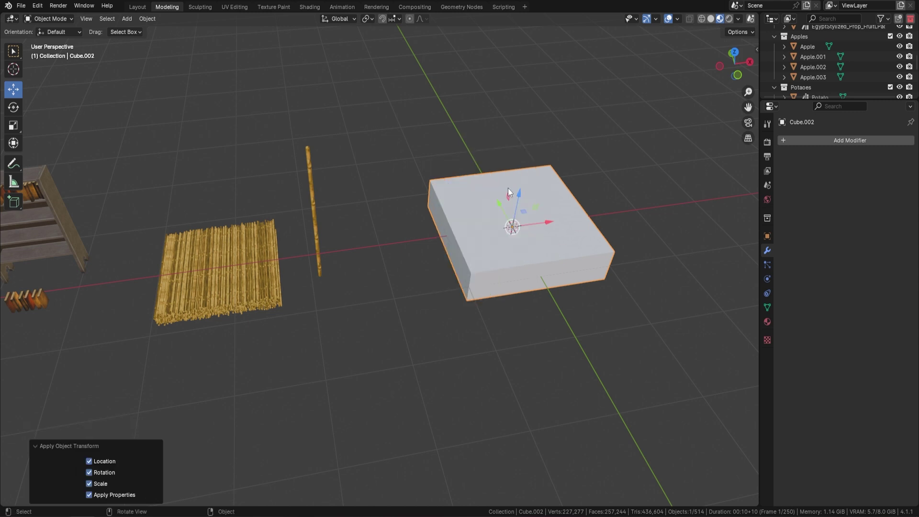
right_click(506, 188)
mouse_move(507, 188)
left_click(580, 198)
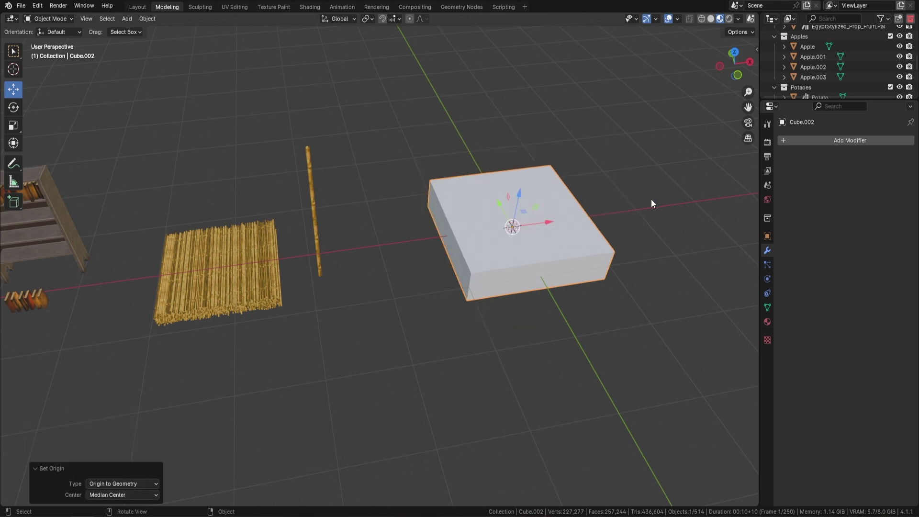
Step: Add a Geometry Nodes modifier with BasicStacker to the box and pick the single bamboo pole as its Object
left_click(856, 143)
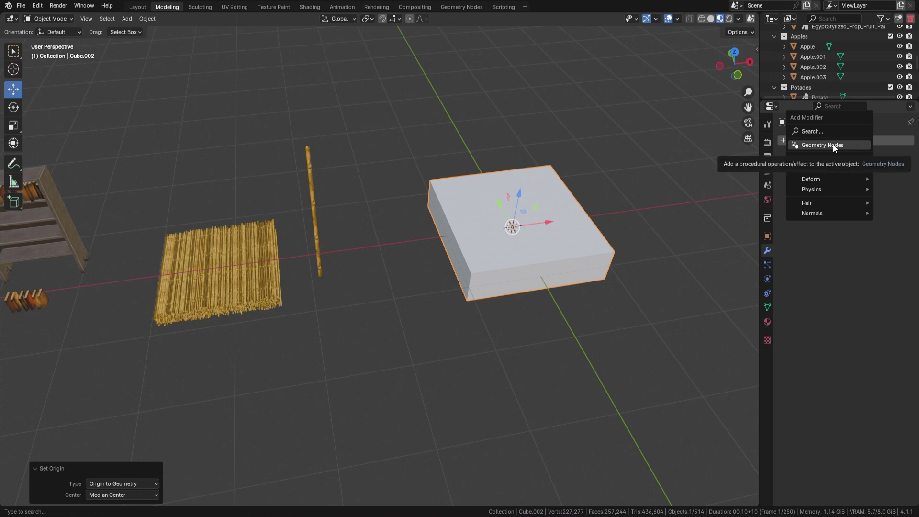
left_click(816, 145)
left_click(787, 173)
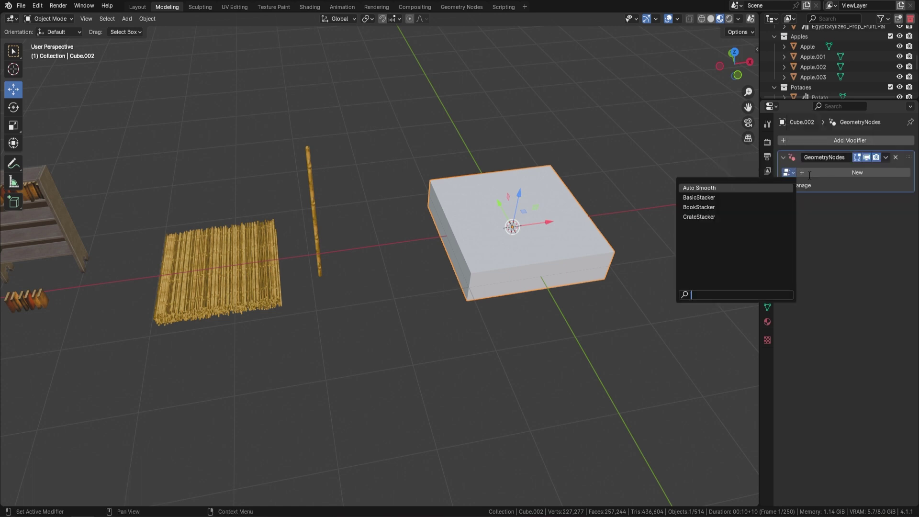
left_click(699, 197)
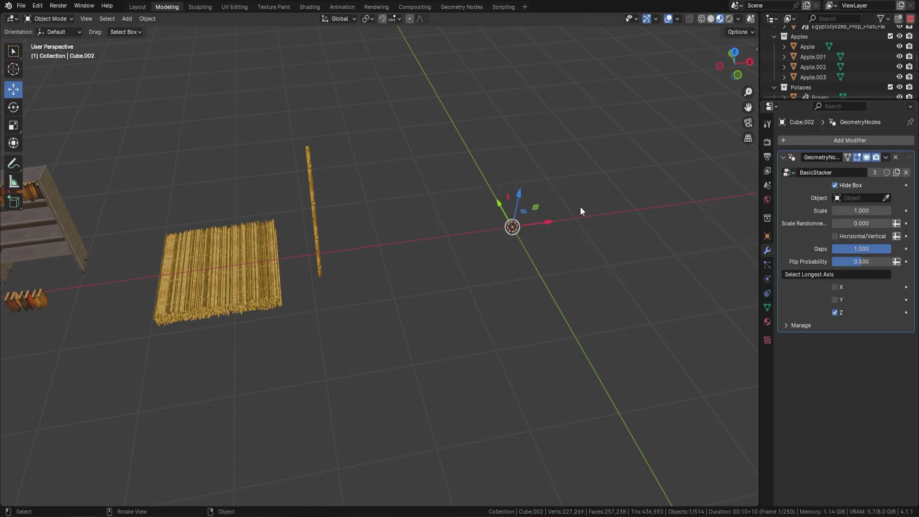
left_click(887, 198)
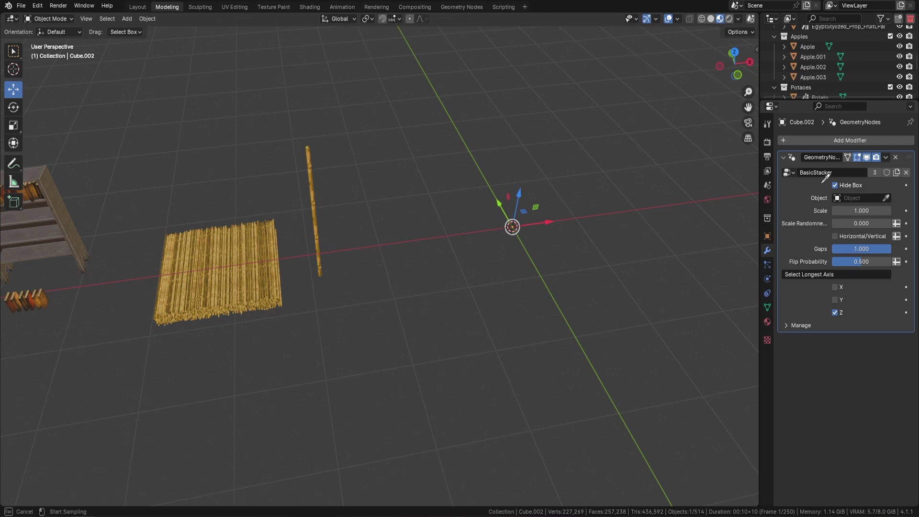
left_click(316, 205)
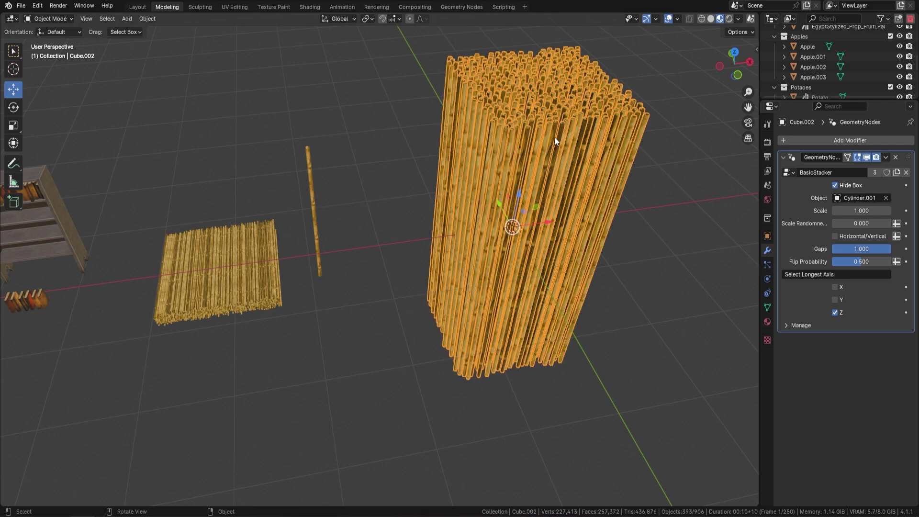
Step: Turn on Horizontal/Vertical to lay the bamboo poles flat and rotate the stack 90° about Z
middle_click_drag(611, 190, 549, 177)
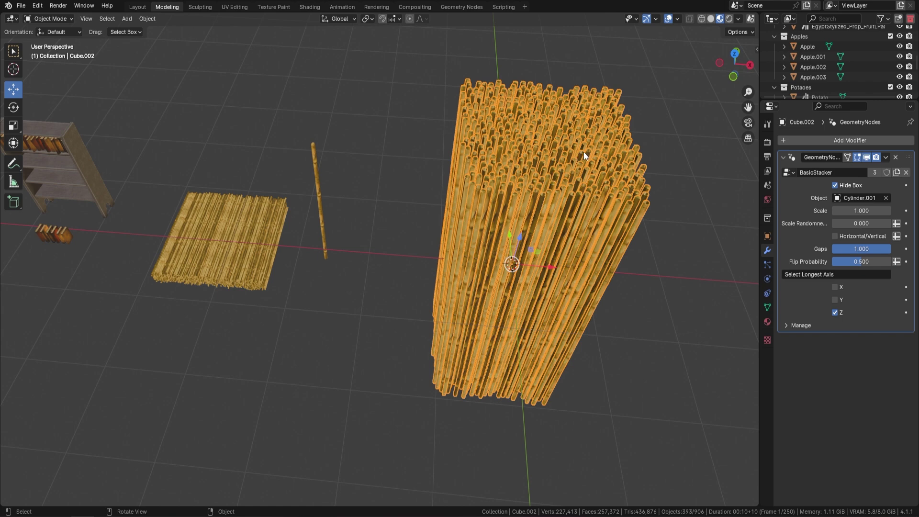
middle_click_drag(598, 160, 552, 148)
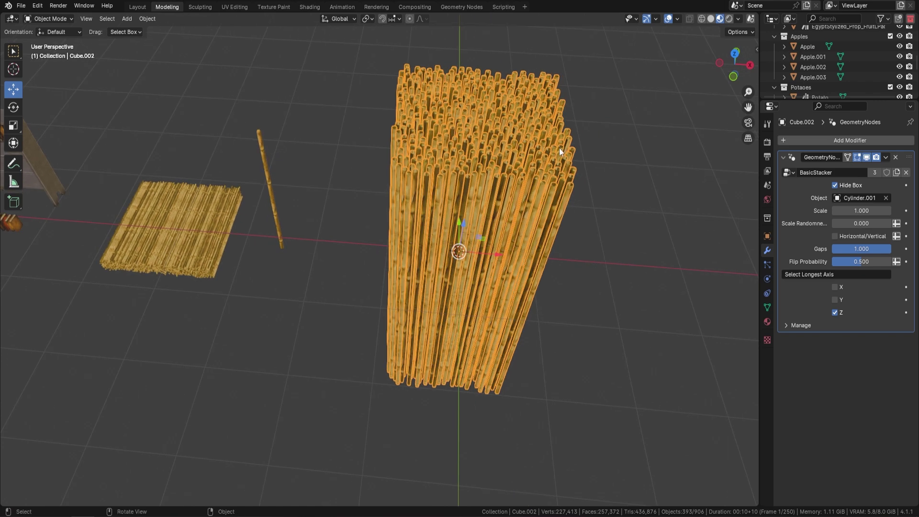
scroll(436, 206, "down", 5)
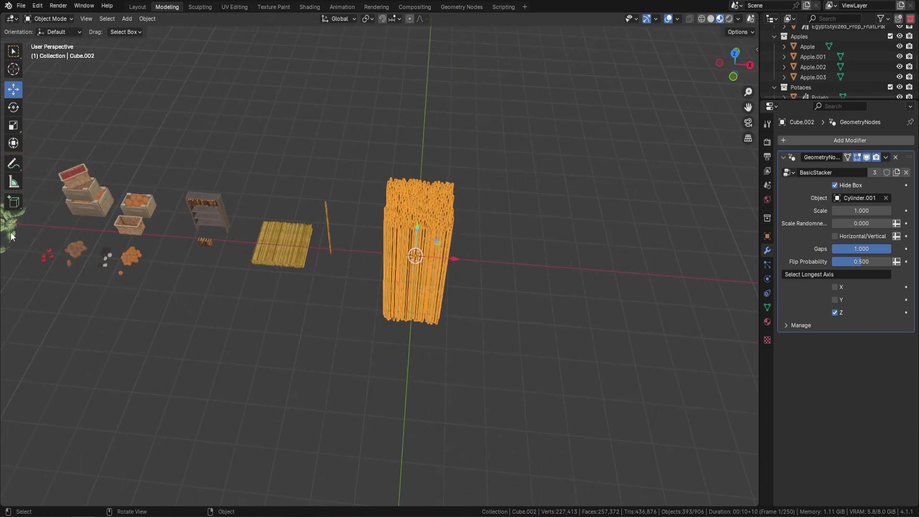
scroll(435, 221, "up", 5)
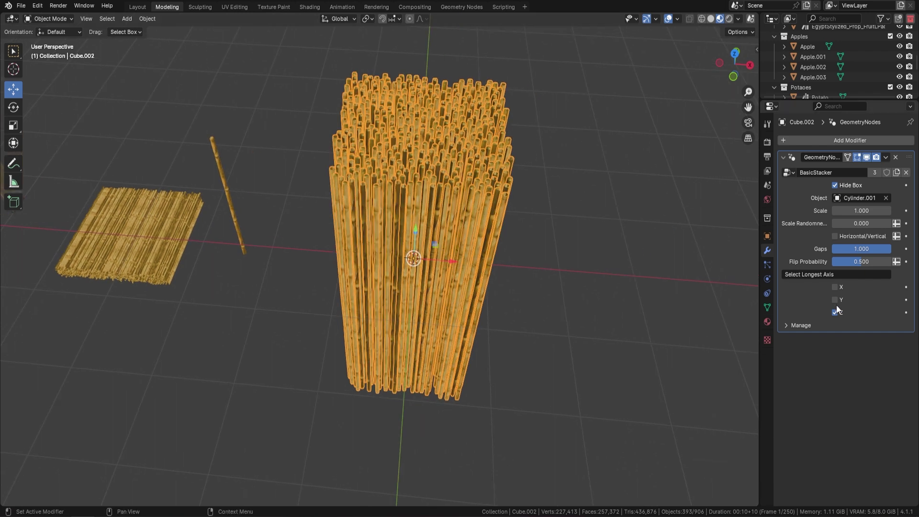
left_click(834, 236)
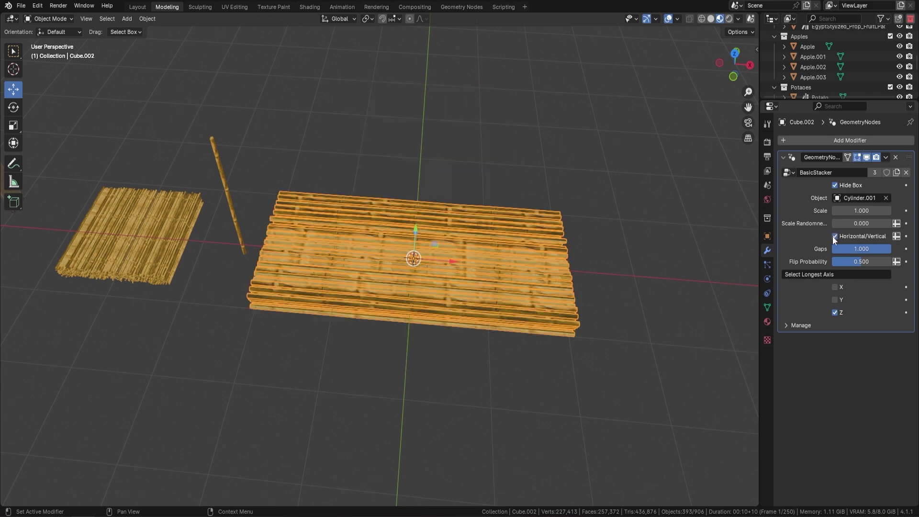
type("rz90")
key("Return")
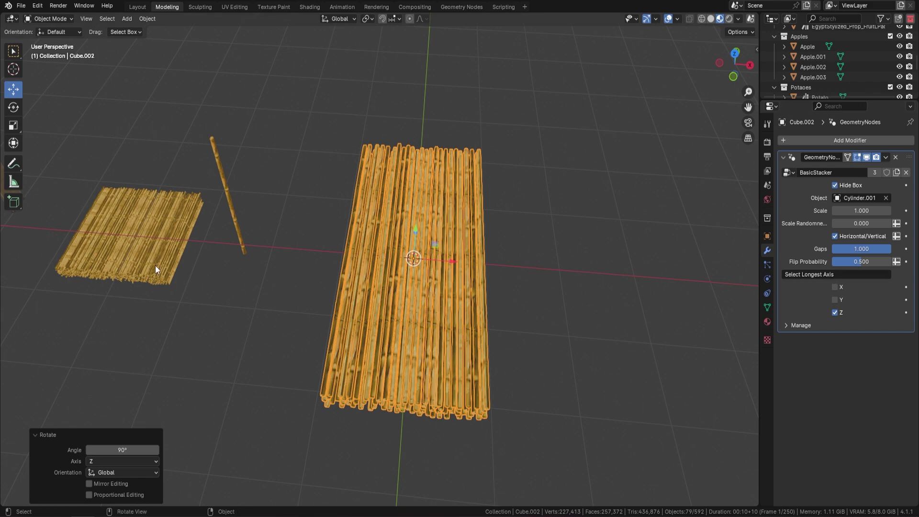
Step: Set the bamboo stack's Scale to 0.840 and Scale Randomness to 0.110
middle_click_drag(324, 213, 448, 200)
left_click_drag(846, 211, 866, 223)
middle_click_drag(550, 223, 292, 241)
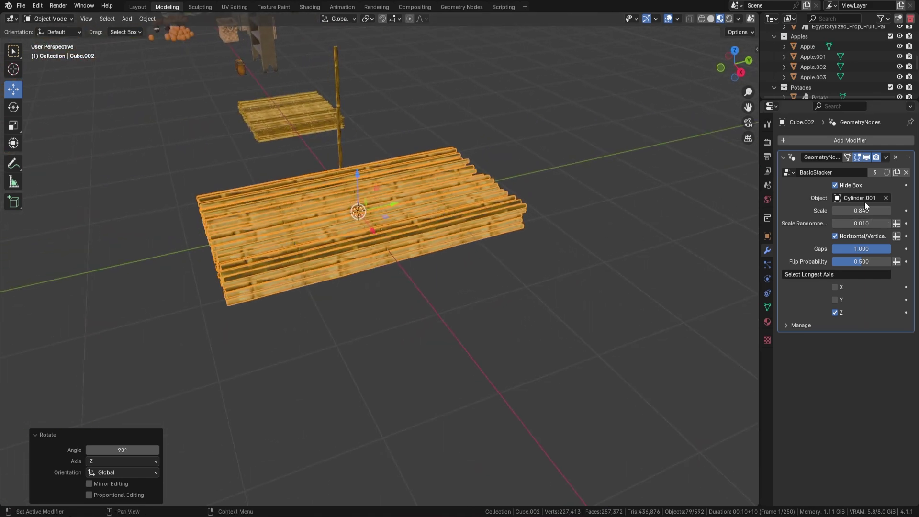
left_click_drag(862, 223, 882, 223)
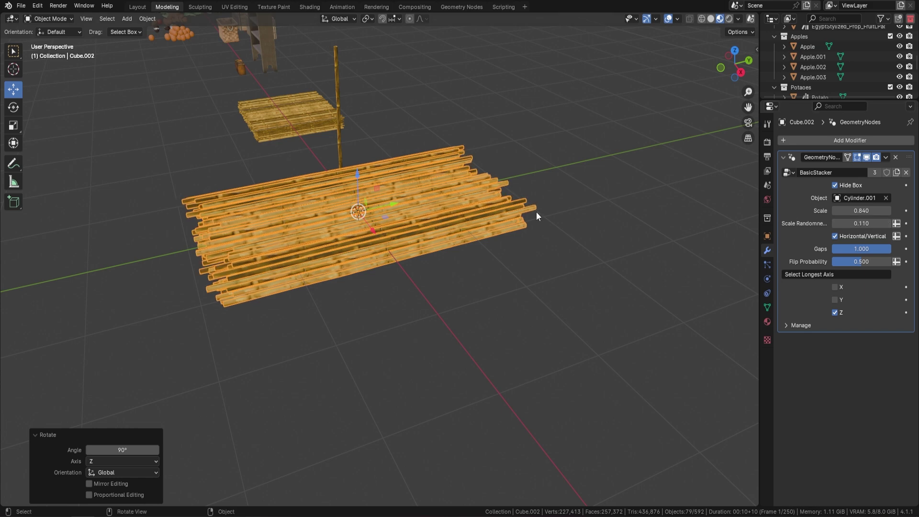
Step: Set the bamboo stack's Gaps to 0.913, Scale Randomness to 0.190 and Flip Probability to 1.000
middle_click_drag(473, 224, 589, 209)
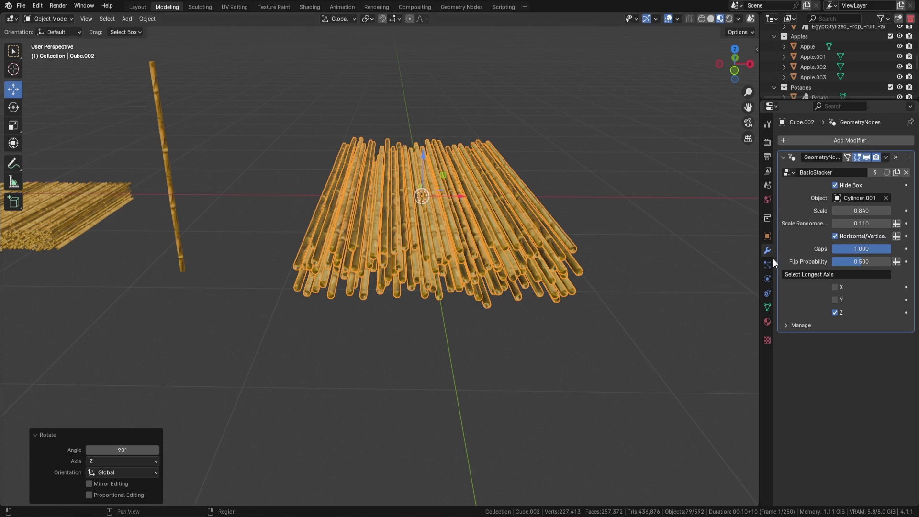
left_click_drag(861, 249, 837, 261)
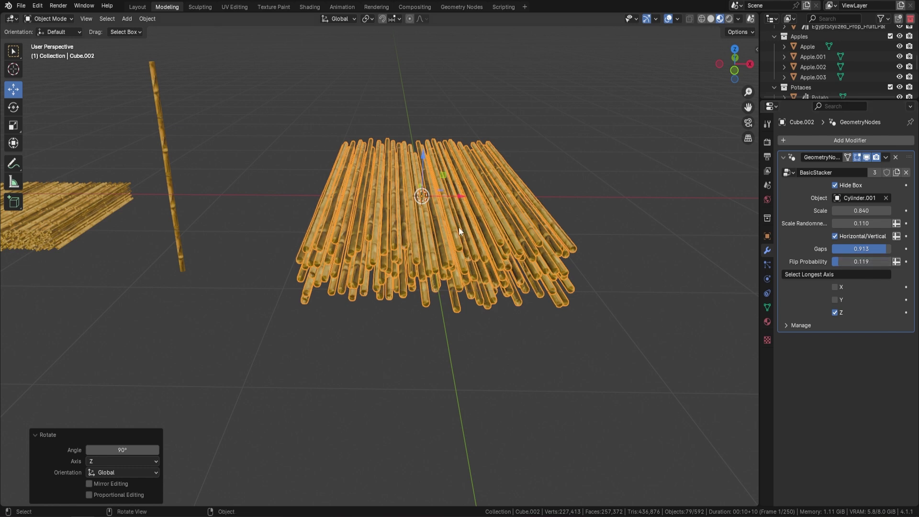
mouse_move(876, 225)
left_mouse_down()
mouse_move(899, 225)
mouse_move(867, 226)
left_mouse_up()
left_click_drag(839, 262, 889, 261)
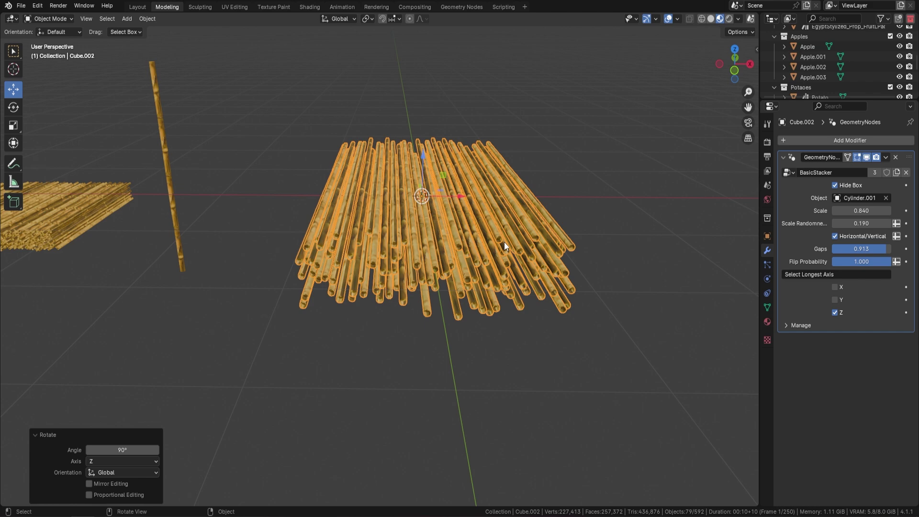
Step: Lower the top face of the stacker box in Edit Mode to make the bamboo stack thinner
middle_click_drag(425, 280, 465, 197)
key("Tab")
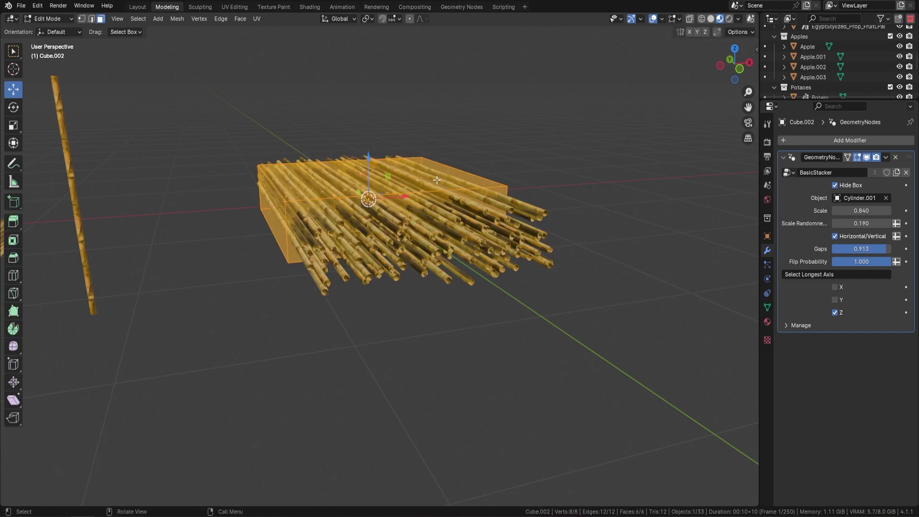
left_click(401, 164)
left_click_drag(368, 133, 375, 169)
Step: Move the box's end face about 4.532 m along X to widen the row of bamboo poles
middle_click_drag(382, 192, 517, 254)
left_click(463, 287)
scroll(512, 295, "down", 5)
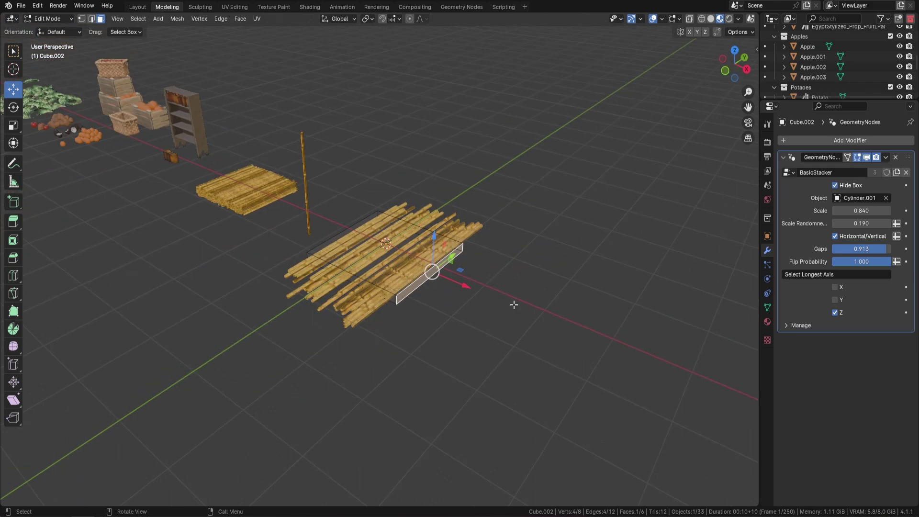
left_click_drag(447, 280, 627, 361)
middle_click_drag(627, 360, 541, 310)
middle_click_drag(570, 282, 506, 259, "shift")
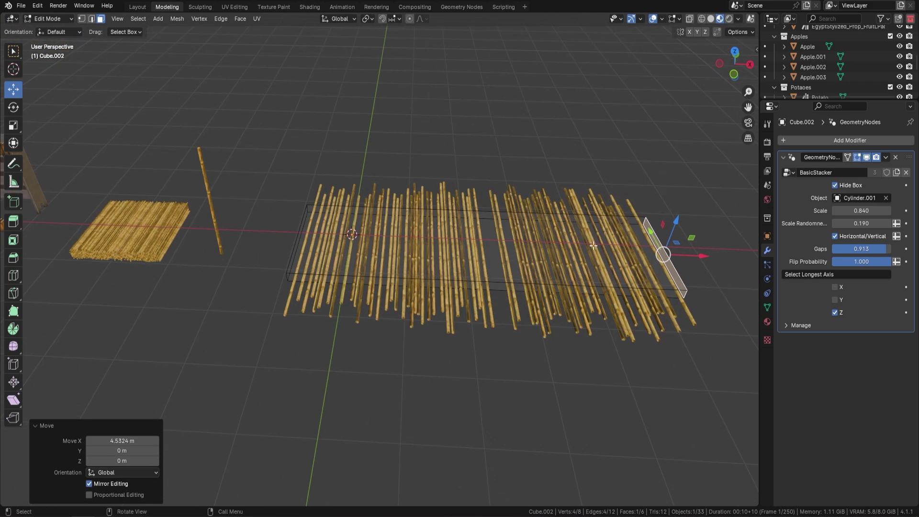
Step: Reduce the stacker's Gaps to 0.651, return to Object Mode and deselect everything
left_click_drag(879, 247, 851, 247)
middle_click_drag(516, 266, 532, 245)
key("Tab")
key("a")
key("a")
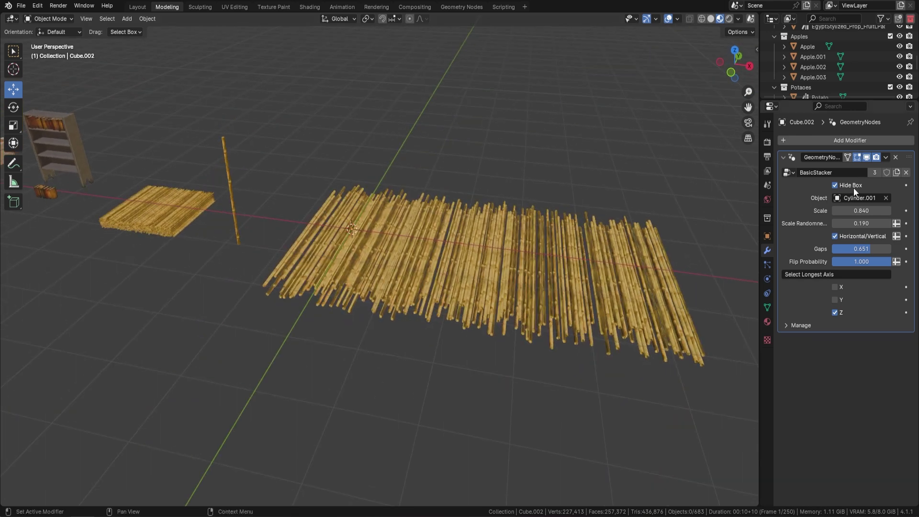
Step: Toggle Hide Box off and back on, and inspect the bamboo stack from several angles
left_click(837, 185)
left_click(835, 185)
mouse_move(460, 258)
middle_mouse_down()
mouse_move(434, 266)
mouse_move(463, 255)
middle_mouse_up()
scroll(461, 224, "down", 4)
middle_click_drag(460, 223, 409, 234)
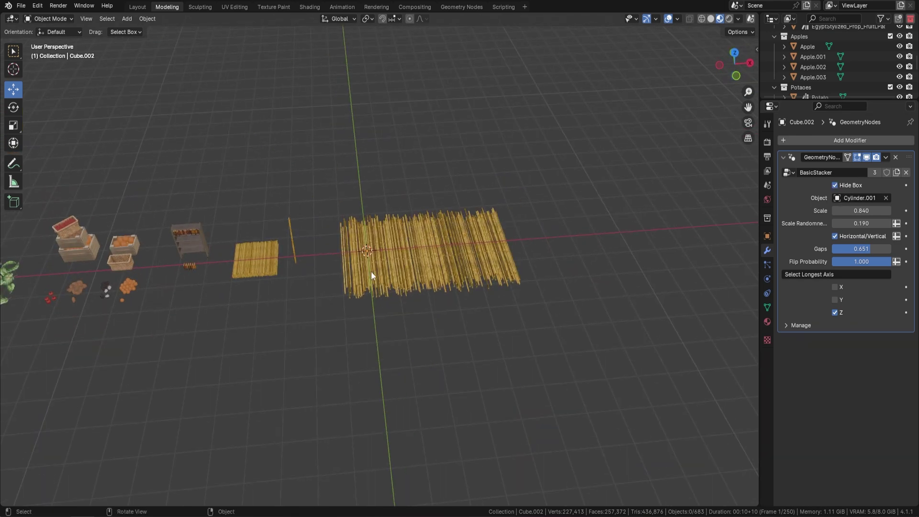
middle_click_drag(332, 262, 343, 249)
middle_click_drag(343, 249, 349, 245, "shift")
scroll(421, 215, "up", 3)
middle_click_drag(437, 274, 446, 256)
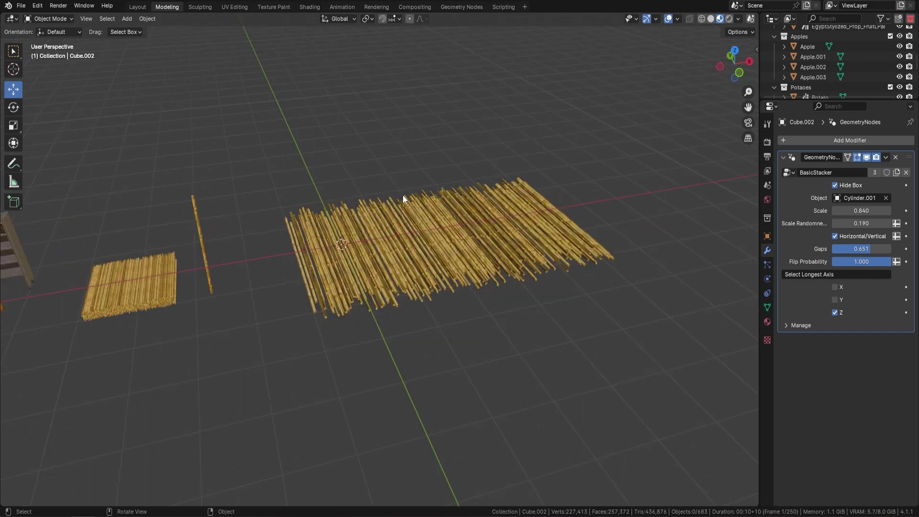
Step: Raise the top face of the bamboo stacker box in Edit Mode to thicken the stack, and return to Object Mode
scroll(470, 254, "up", 2)
left_click(418, 213)
key("Tab")
left_click(463, 210)
middle_click_drag(464, 209, 472, 160)
left_click_drag(461, 187, 467, 101)
scroll(453, 195, "down", 3)
middle_click_drag(453, 195, 401, 213)
scroll(285, 184, "down", 3)
key("Tab")
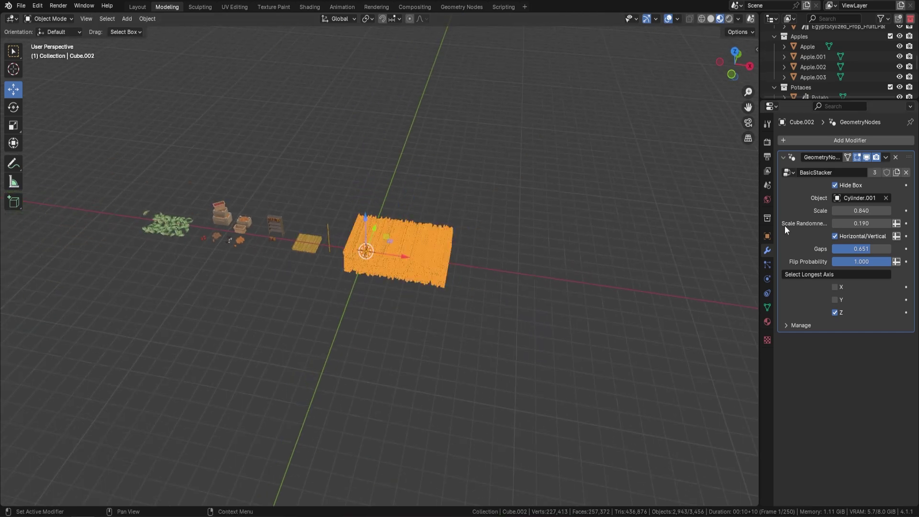
Step: Replace the BasicStacker's Cylinder.001 source object with the leaf object Plane picked from the scene
left_click(886, 198)
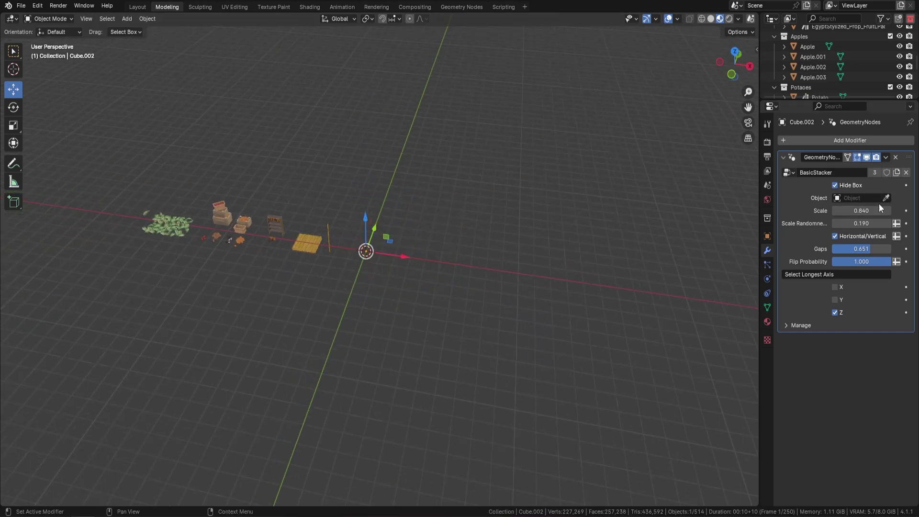
left_click(885, 198)
left_click(152, 200)
scroll(450, 256, "up", 3)
middle_click_drag(450, 255, 452, 216)
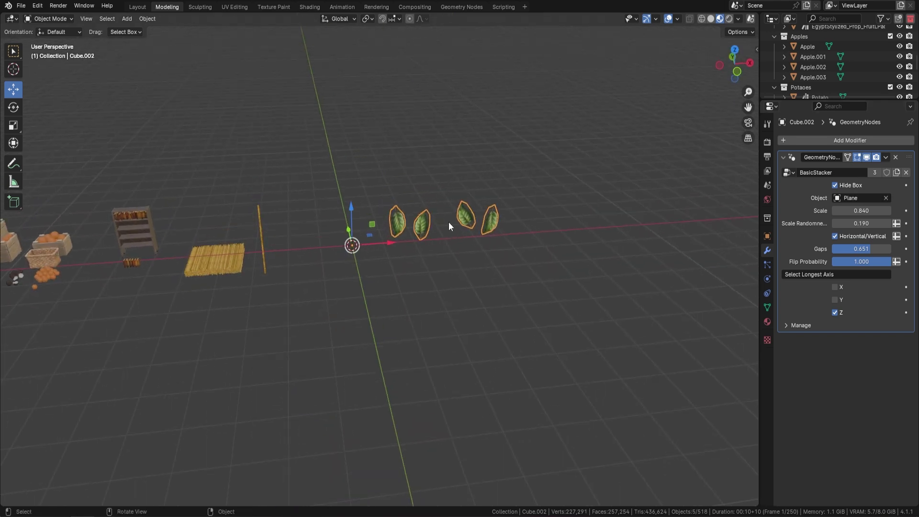
Step: Turn off Horizontal/Vertical and reduce the leaf stacker's Scale to 0.370
left_click(834, 236)
middle_click_drag(471, 233, 394, 237)
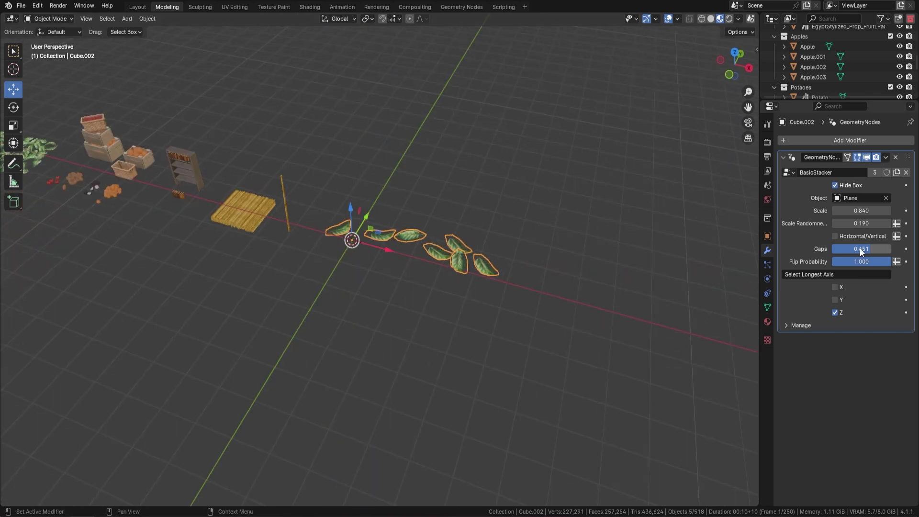
left_click_drag(861, 210, 813, 211)
middle_click_drag(426, 218, 326, 220)
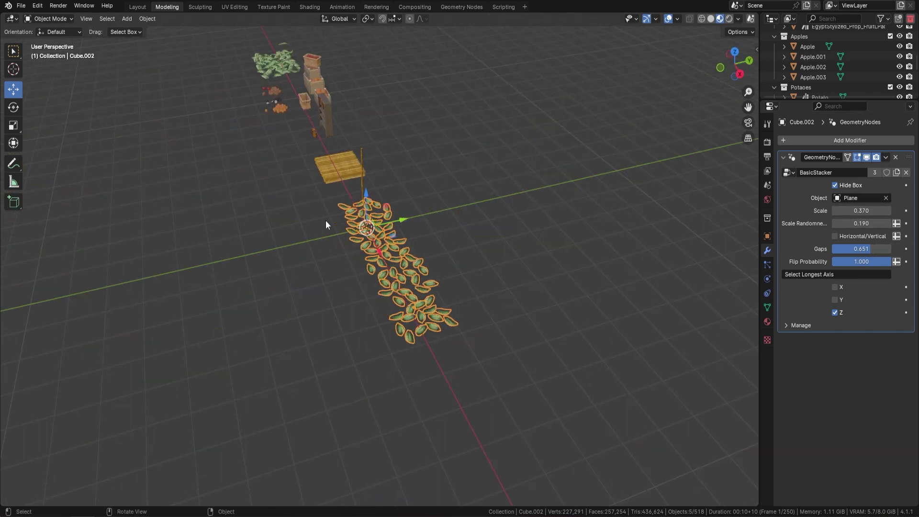
Step: Pull out a long side face of the stacker box in Edit Mode to spread the leaves over a wider area
key("Tab")
middle_click_drag(471, 256, 443, 275)
left_click(421, 282)
left_click(404, 277)
left_click_drag(439, 255, 615, 330)
middle_click_drag(615, 330, 595, 236)
key("Tab")
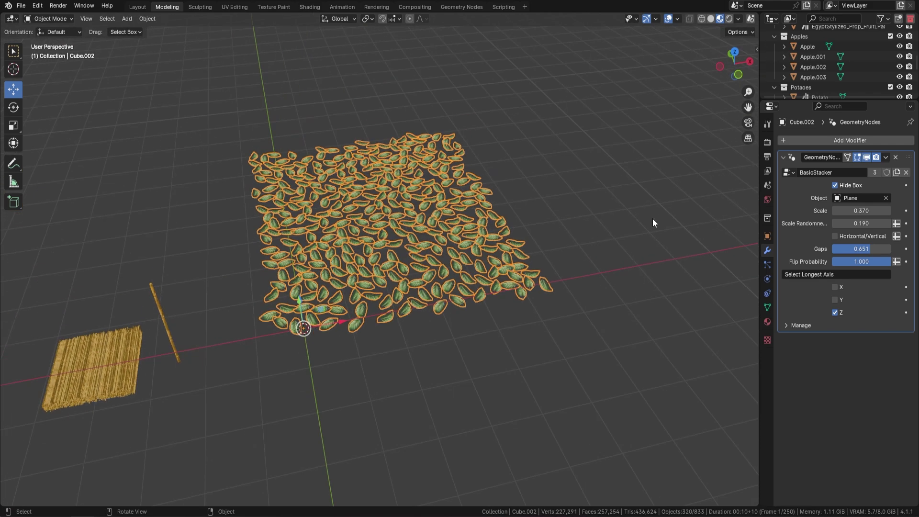
Step: Set the leaf stacker's Scale to 0.570 and Scale Randomness to 1.000, enable Y as a longest axis, and deselect everything
mouse_move(861, 211)
left_mouse_down()
mouse_move(835, 210)
mouse_move(868, 210)
left_mouse_up()
scroll(515, 230, "down", 3)
middle_click_drag(483, 227, 502, 258)
scroll(526, 249, "up", 3)
left_click(834, 300)
middle_click_drag(483, 215, 501, 231)
left_click_drag(858, 210, 899, 223)
key("alt+a")
middle_click_drag(340, 234, 416, 208)
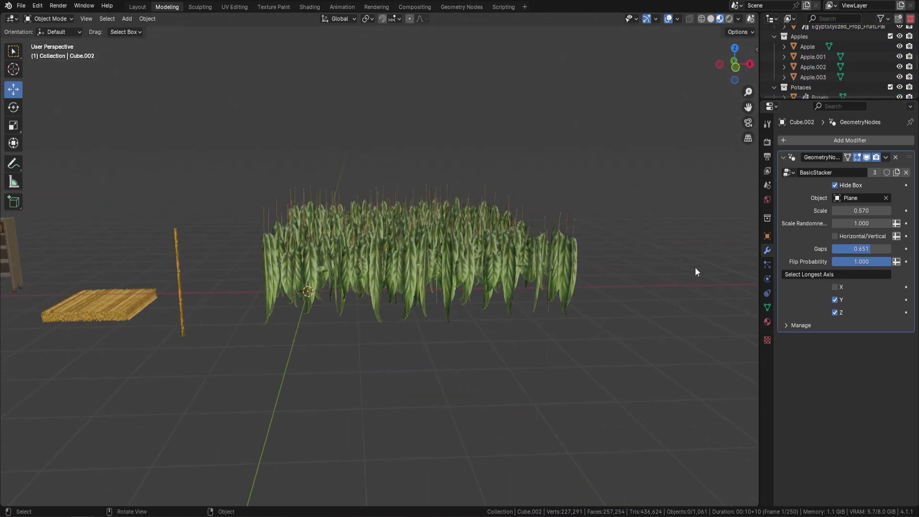
Step: Turn Horizontal/Vertical back on and move the stacker box's top face about 2.599 m up along Z in Edit Mode
left_click(837, 236)
mouse_move(589, 224)
middle_mouse_down()
mouse_move(513, 225)
mouse_move(502, 254)
mouse_move(598, 233)
middle_mouse_up()
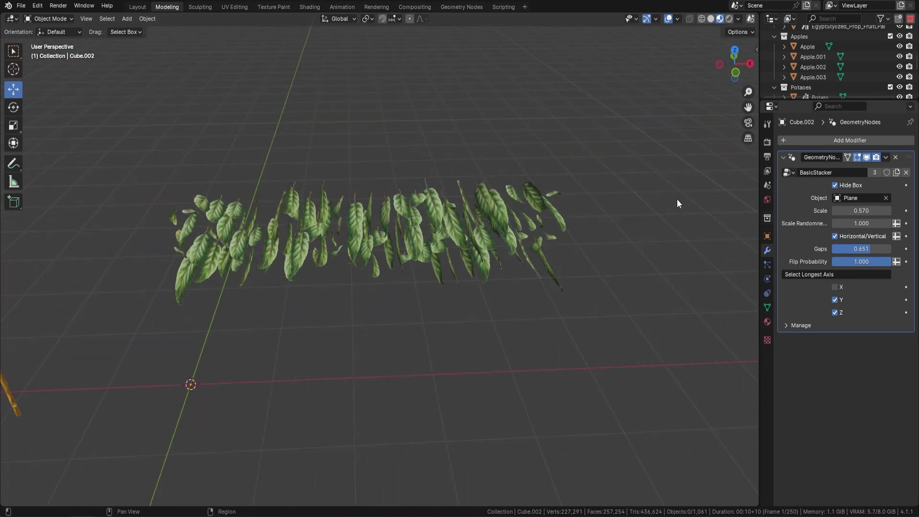
key("Tab")
scroll(571, 216, "down", 3)
left_click(394, 213)
middle_click_drag(495, 251, 488, 227)
left_click_drag(370, 171, 377, 70)
middle_click_drag(490, 128, 537, 181)
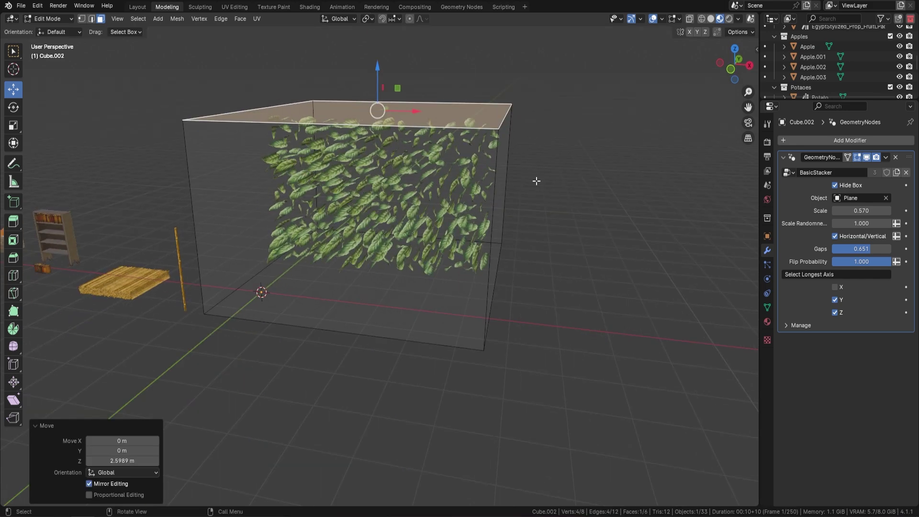
Step: Return to Object Mode and reduce Gaps to 0.349 to make the leaf wall denser
key("Tab")
left_click_drag(871, 250, 853, 250)
middle_click_drag(534, 203, 449, 149)
scroll(377, 185, "down", 2)
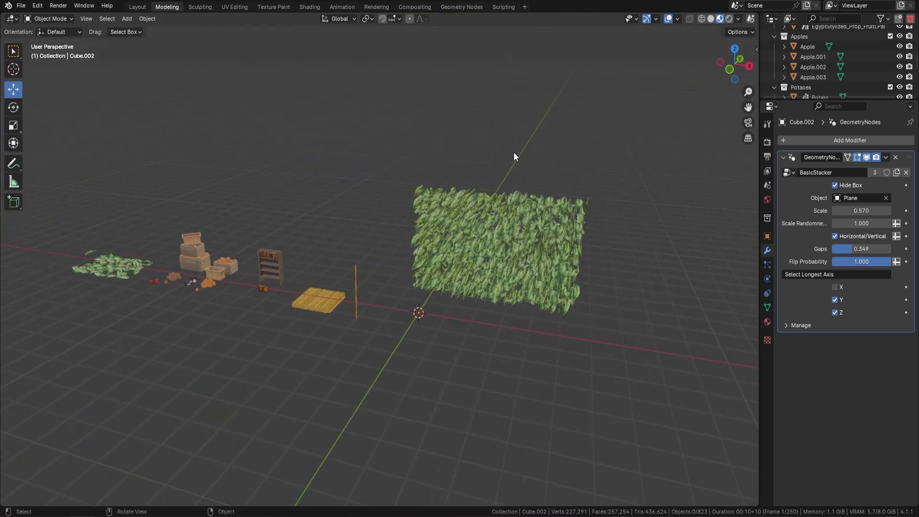
middle_click_drag(420, 206, 446, 222)
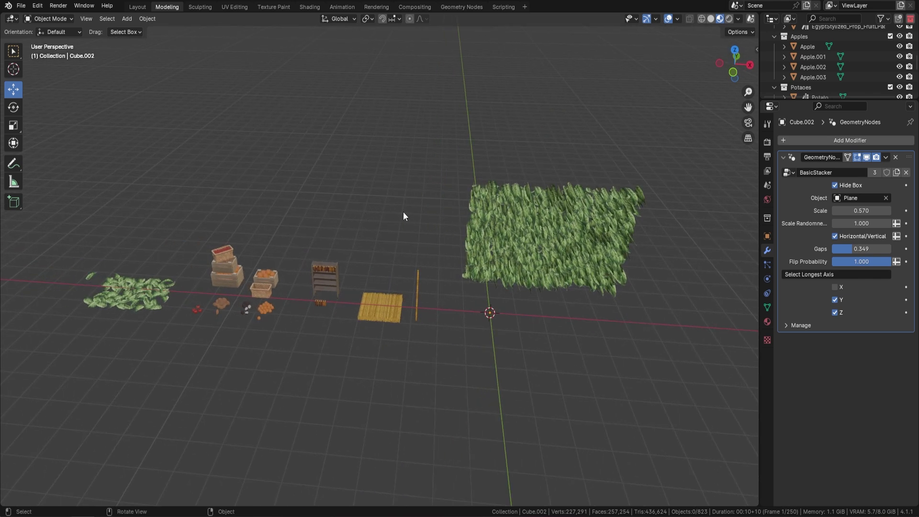
Step: Delete the leaf wall stacker object from the scene
middle_click_drag(450, 185, 507, 202)
left_click(506, 203)
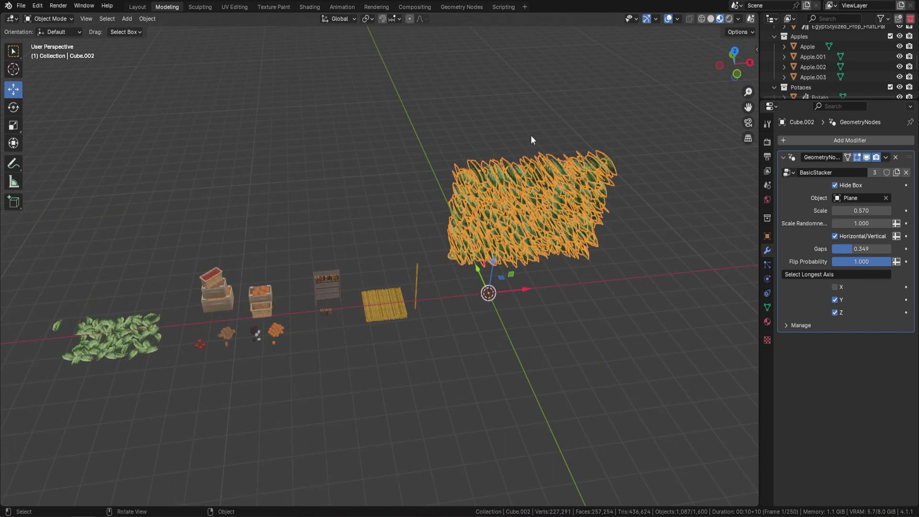
key("Delete")
middle_click_drag(476, 170, 391, 300)
Step: Examine the stacker modifiers on the leaf pile, the shelf books, the bamboo stack and the crate of oranges
left_click(239, 223)
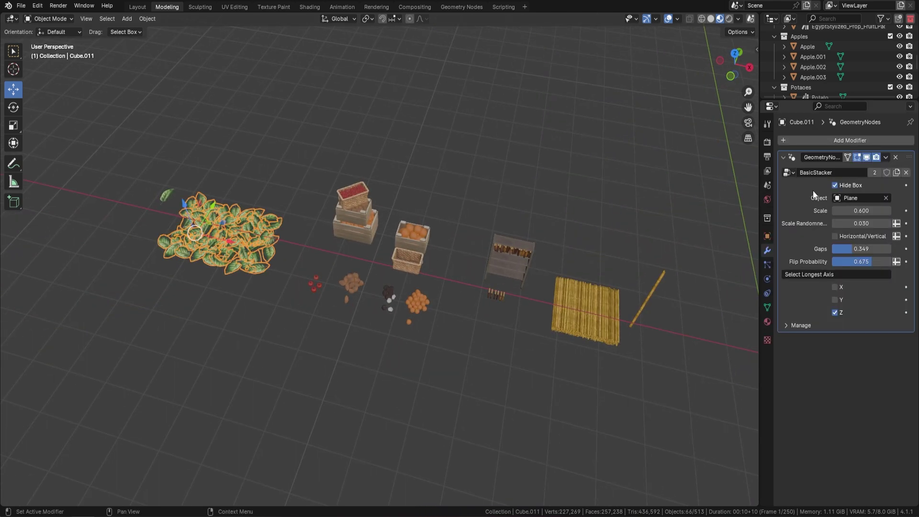
left_click(506, 298)
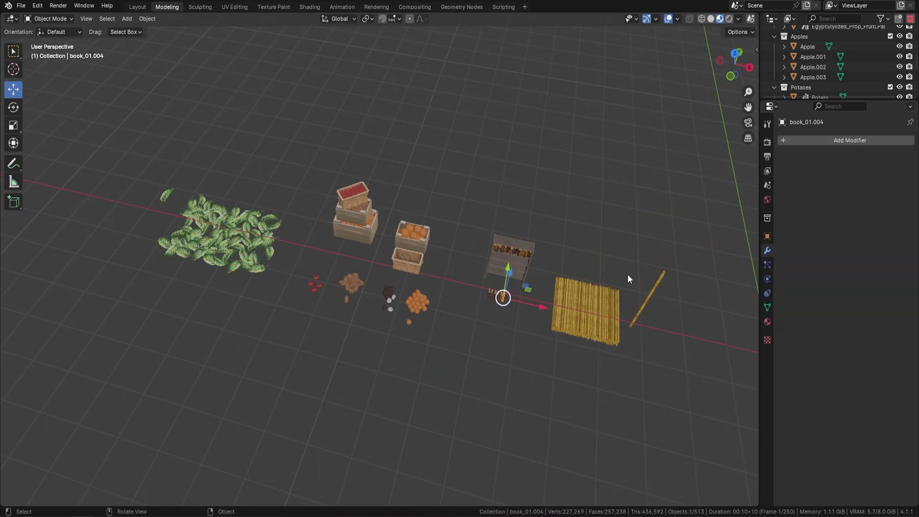
left_click(498, 297)
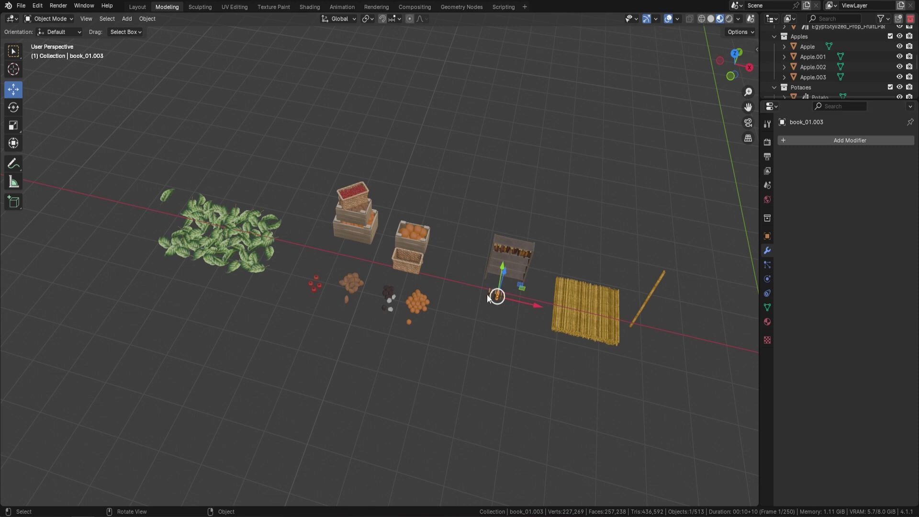
left_click(511, 250)
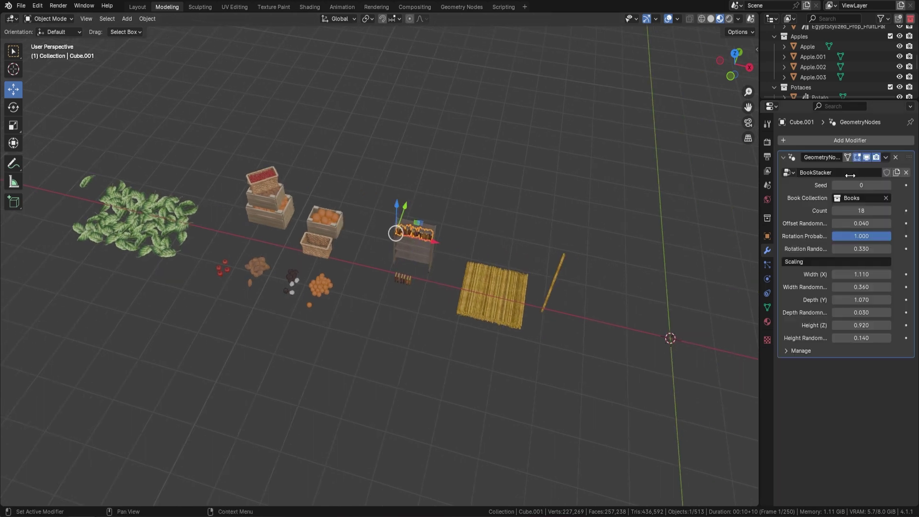
middle_click_drag(516, 249, 522, 225)
left_click(498, 302)
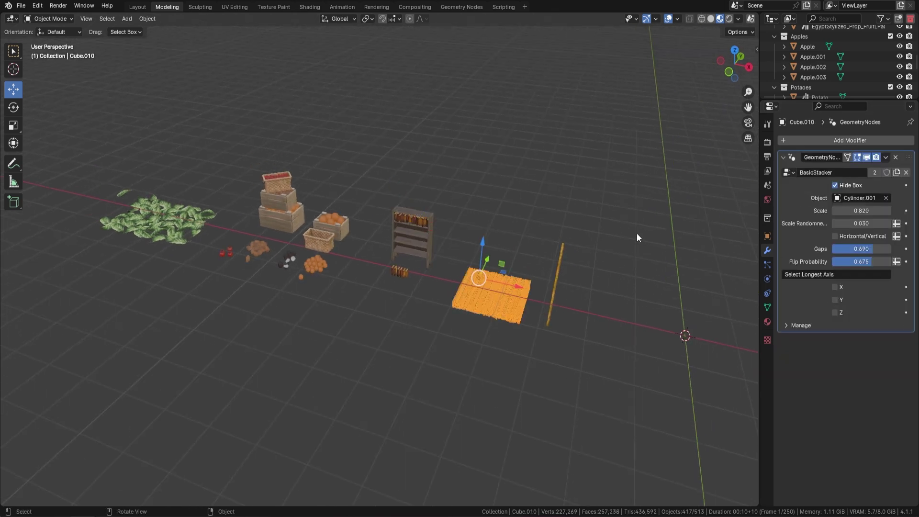
left_click(341, 218)
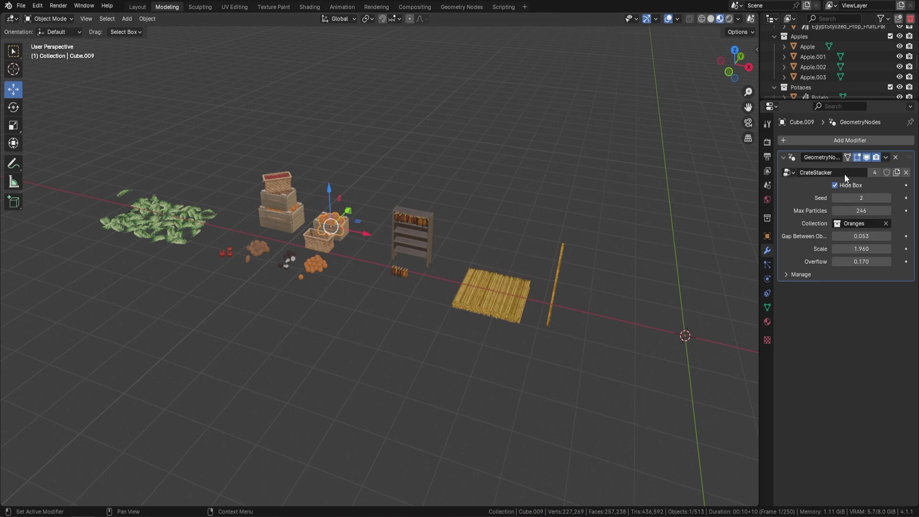
middle_click_drag(431, 191, 371, 233)
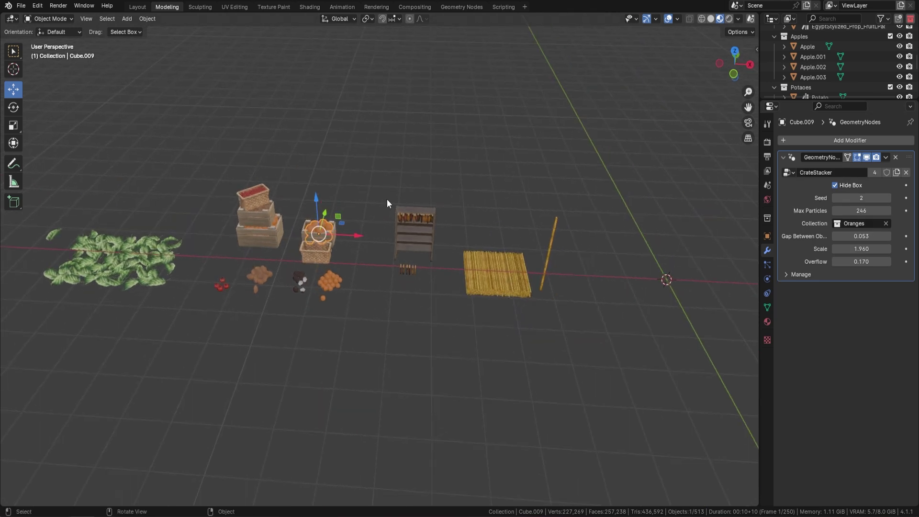
Step: Paste a copy of the oranges stacker moved about 5.163 m along X, and delete the pasted objects
key("ctrl+c")
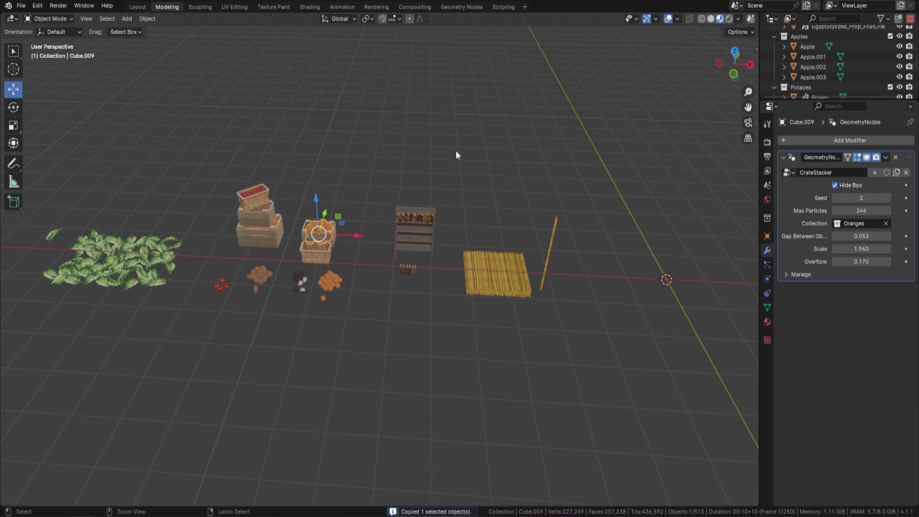
key("ctrl+v")
key("g")
key("x")
left_click(556, 219)
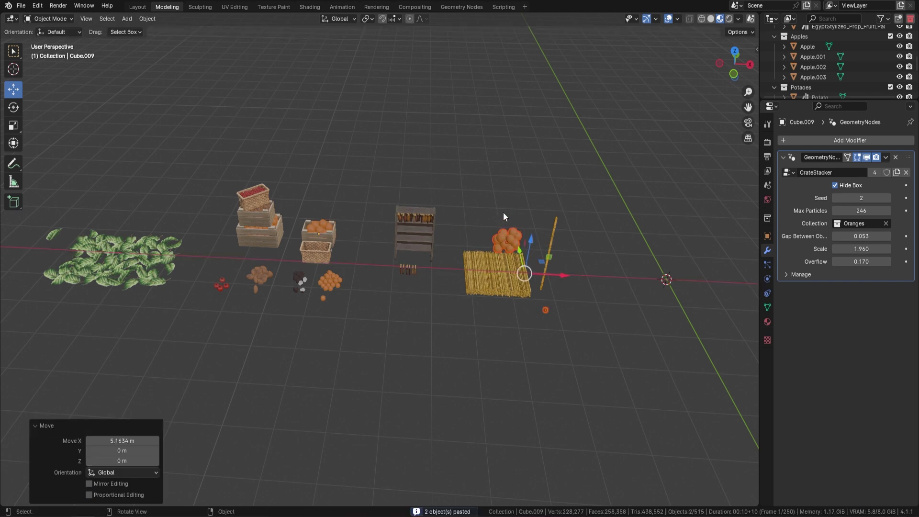
key("Delete")
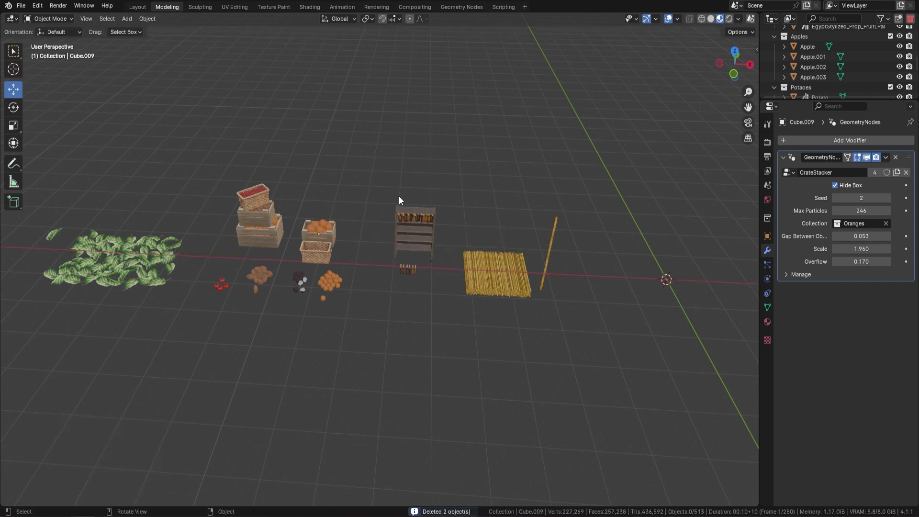
Step: Try to append data from StackingItems.blend in the Resources folder
left_click(22, 6)
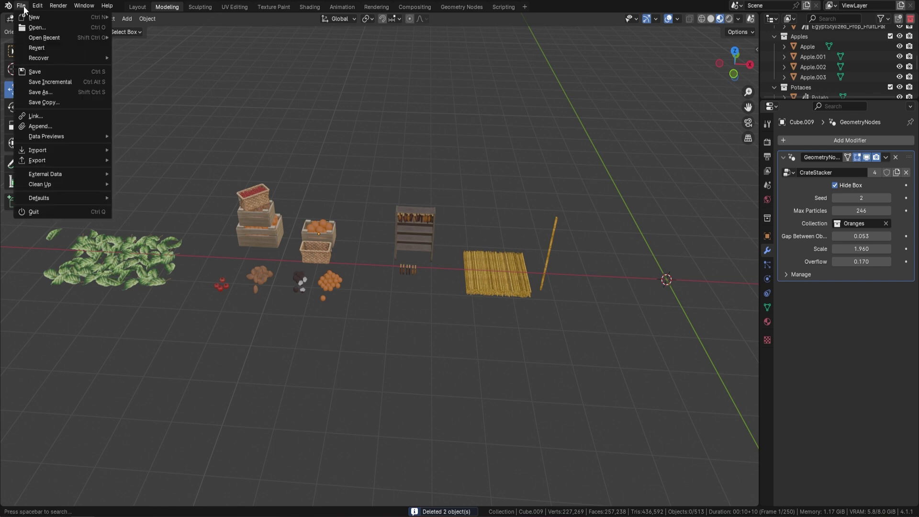
left_click(53, 124)
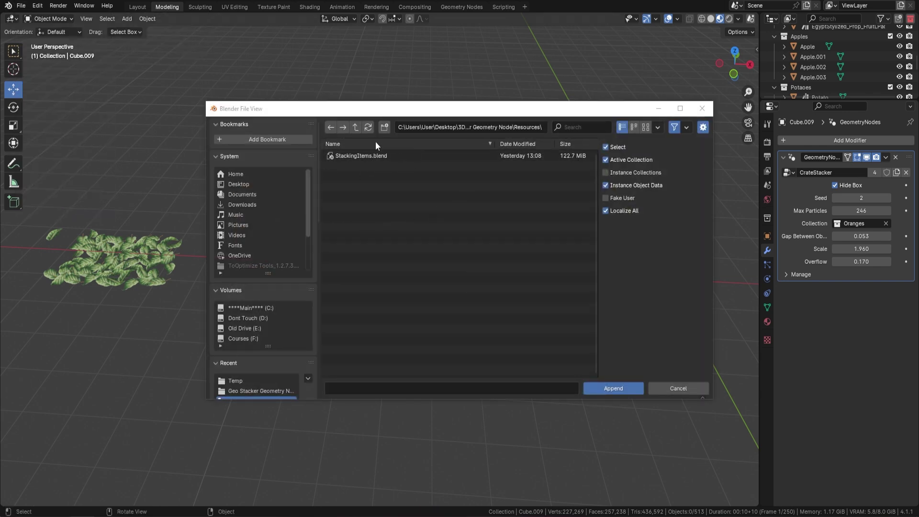
double_click(355, 156)
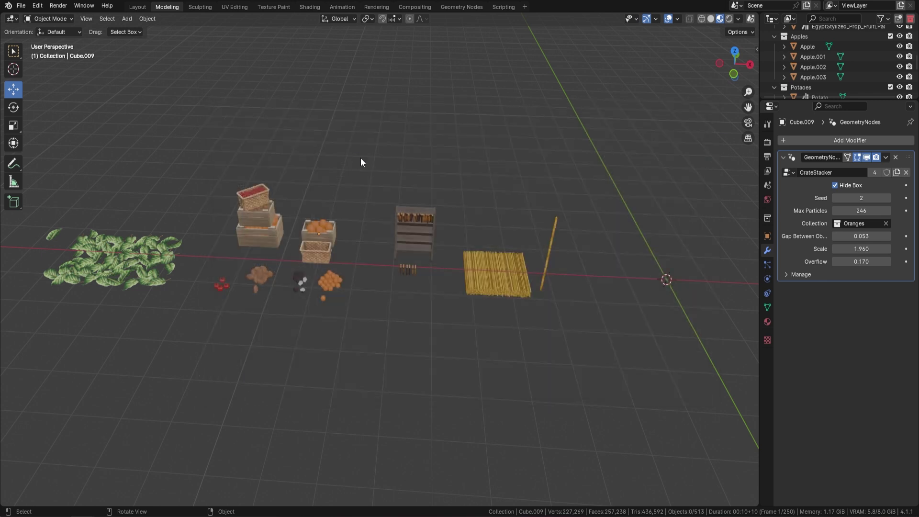
Step: Look through the NodeTree entries of Geo Stacker.blend for appending, and close the file browser without appending
left_click(21, 5)
left_click(49, 125)
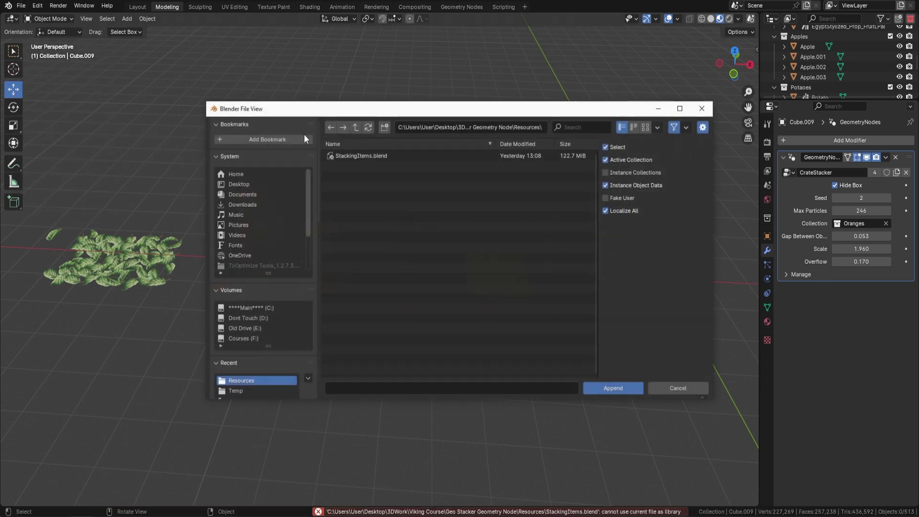
left_click(358, 126)
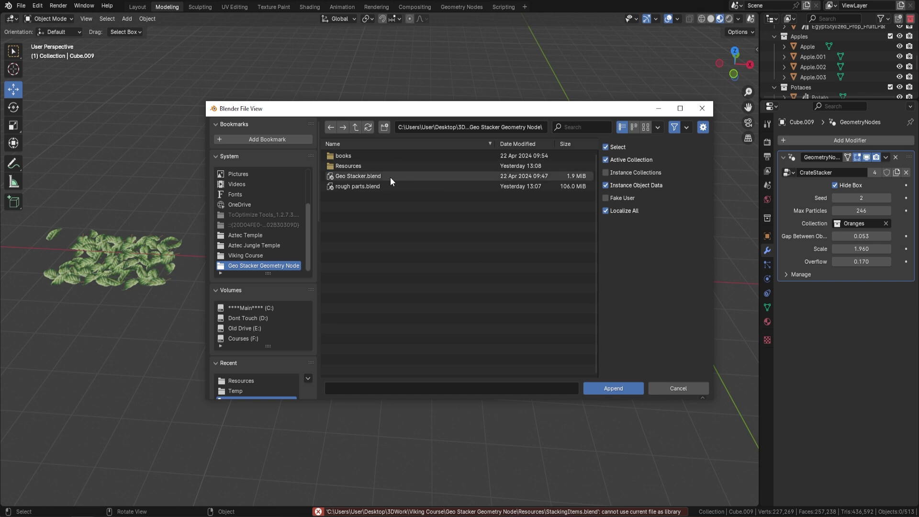
double_click(372, 176)
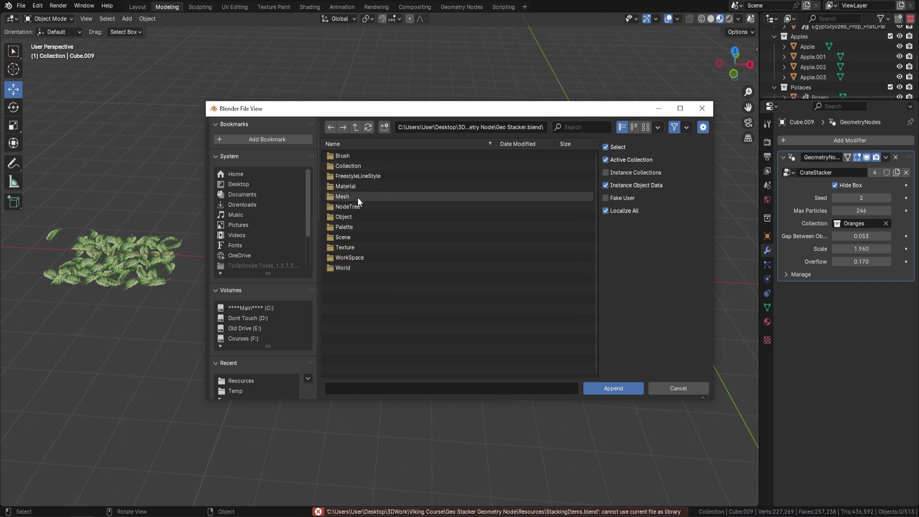
double_click(348, 206)
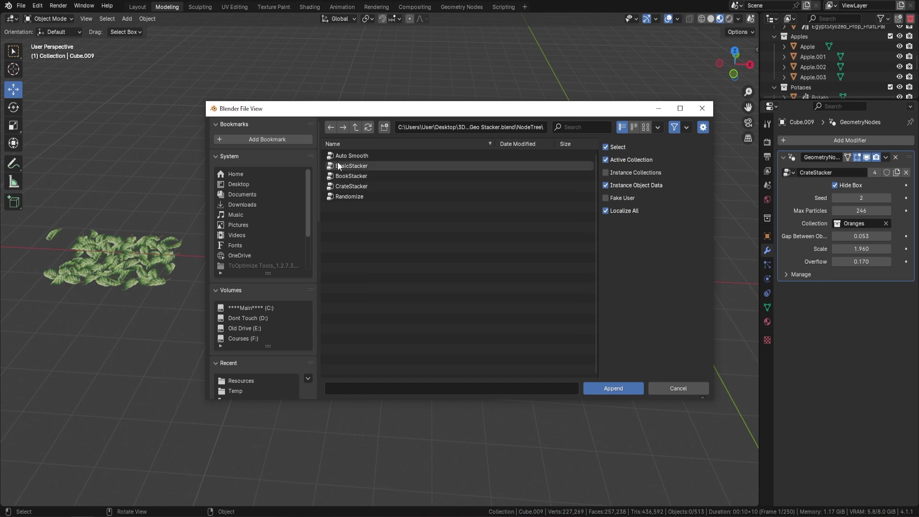
left_click(702, 108)
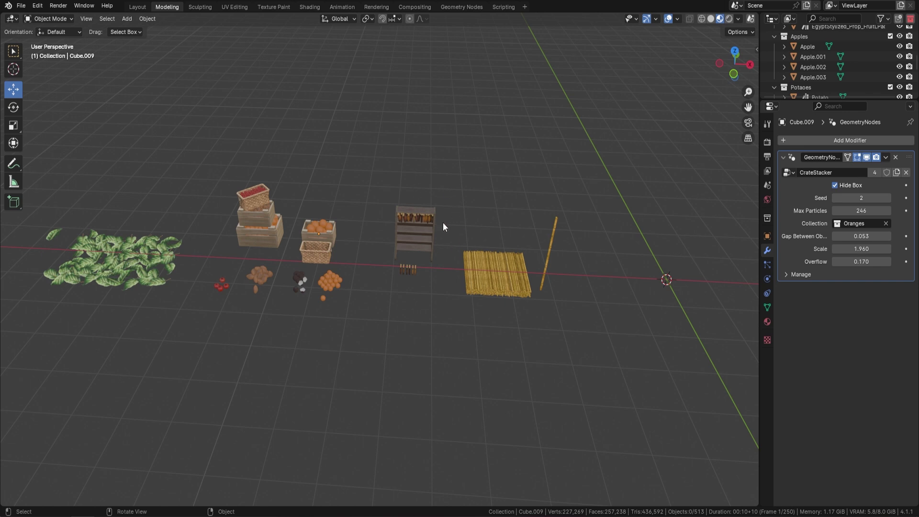
Step: Add the General Asset Manager workspace and frame the stacked props in its viewport
left_click(525, 7)
mouse_move(495, 26)
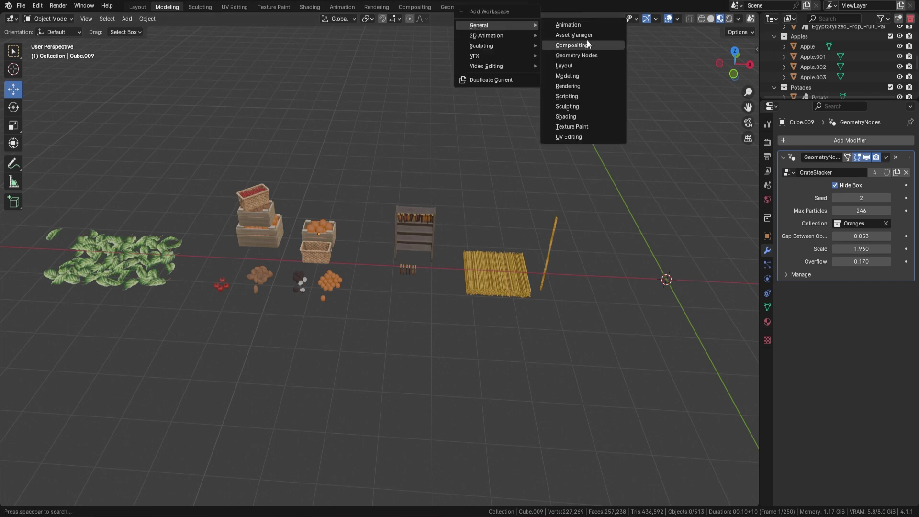
left_click(573, 35)
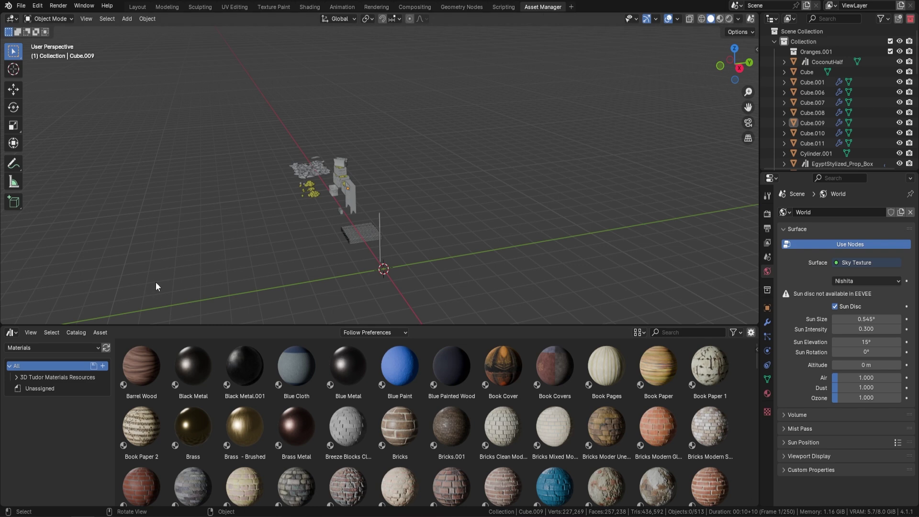
middle_click_drag(407, 213, 483, 229)
middle_click_drag(243, 251, 436, 188, "shift")
scroll(430, 205, "up", 4)
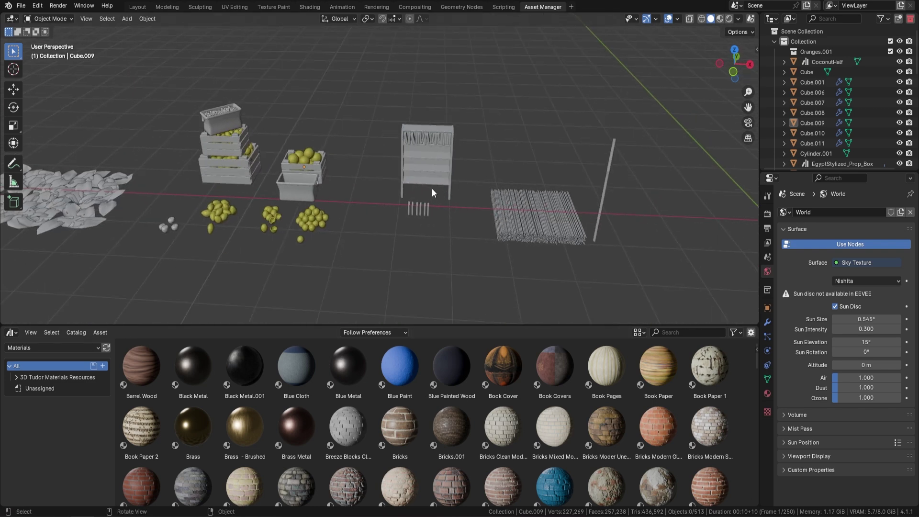
Step: Select the row of books on the bookshelf and switch the asset library to Current File
left_click(424, 209)
left_click(432, 147)
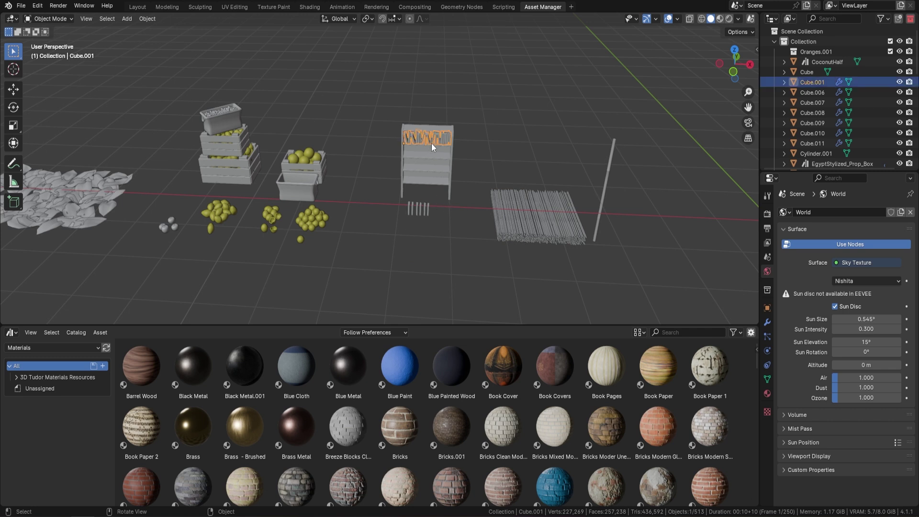
left_click(70, 348)
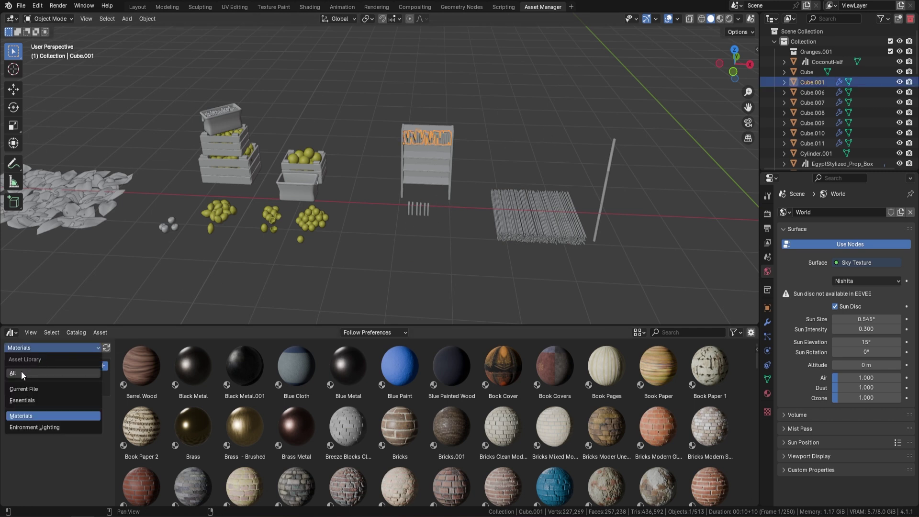
left_click(27, 387)
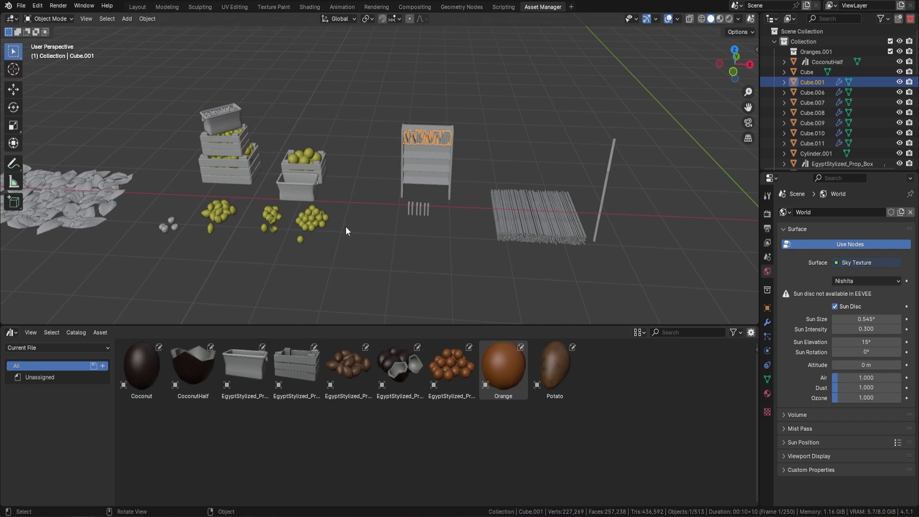
Step: Mark the BookStacker node group of the selected books' modifier as an asset
left_click(767, 323)
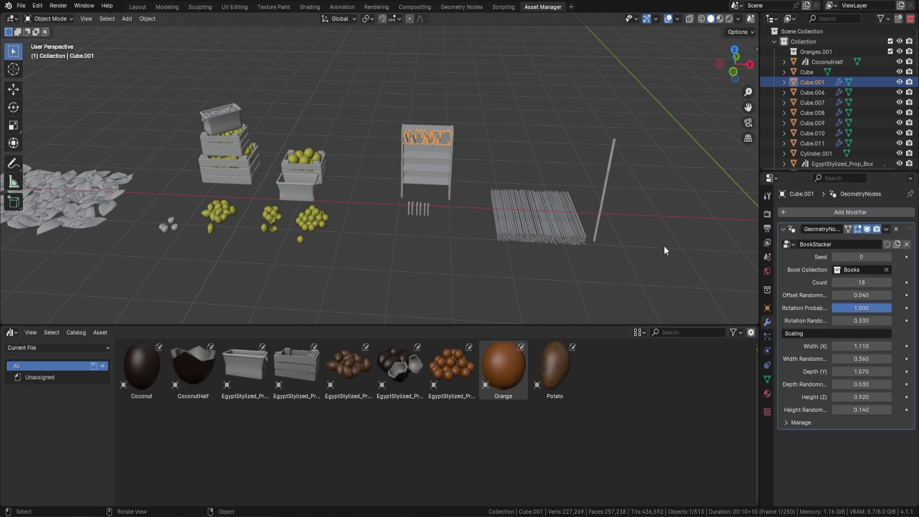
right_click(828, 244)
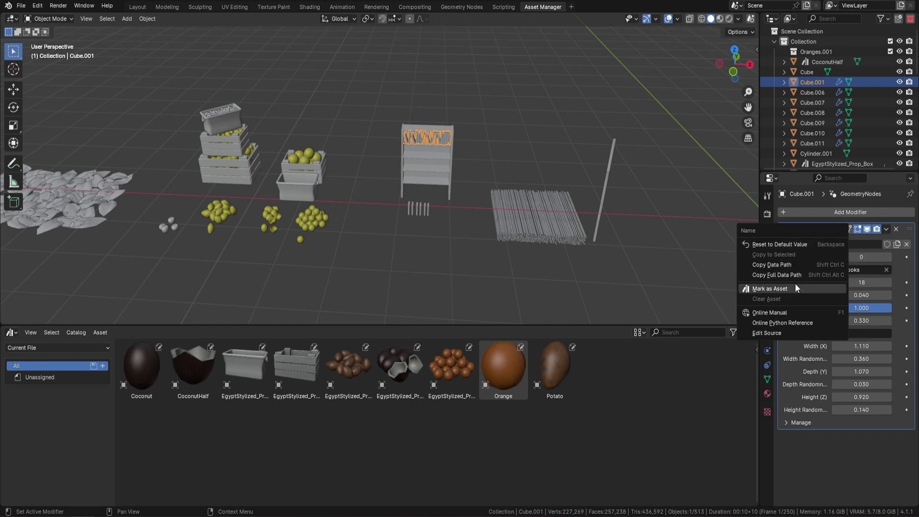
left_click(785, 289)
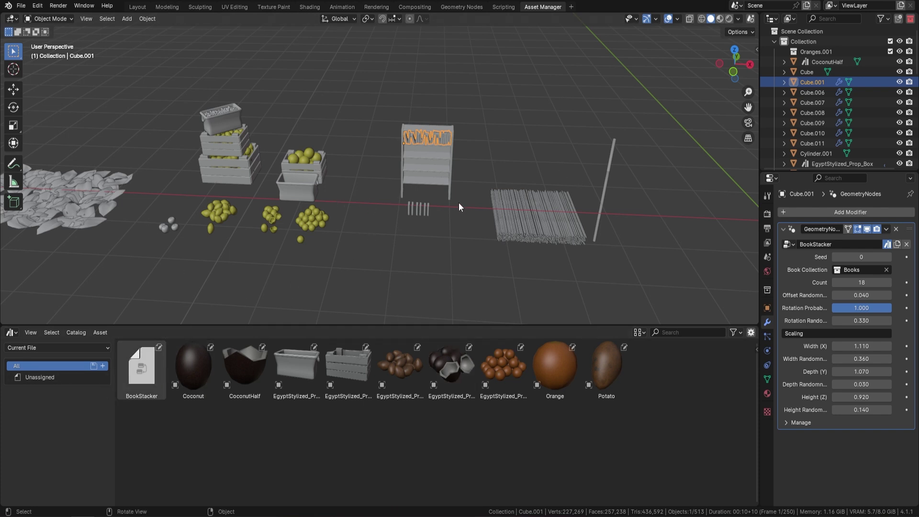
Step: Return to the Modeling workspace, deselect everything and bring the row of stacked props into view
left_click(167, 7)
scroll(368, 243, "down", 3)
middle_click_drag(369, 243, 427, 251)
scroll(433, 243, "up", 4)
key("a")
key("a")
middle_click_drag(289, 267, 396, 266, "shift")
middle_click_drag(389, 262, 341, 280)
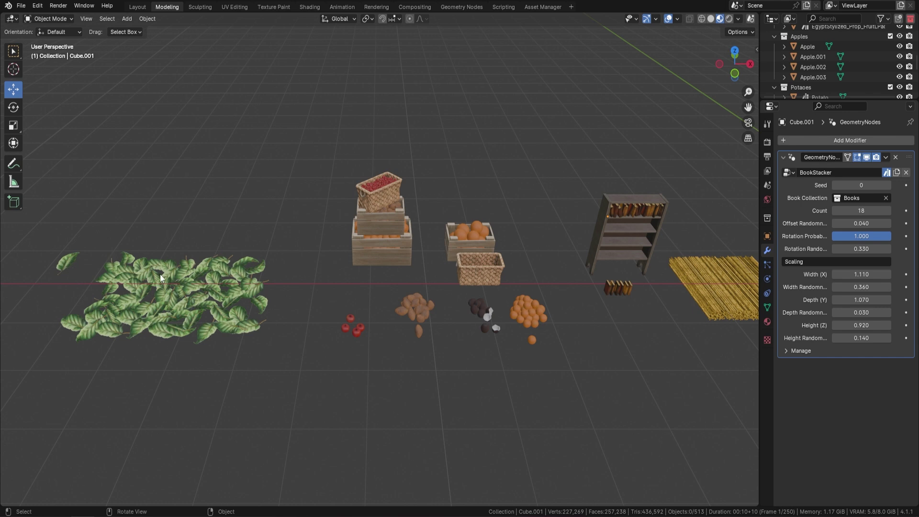
Step: Examine the BasicStacker settings of the leaf pile and the CrateStacker settings of the oranges in the single crate
middle_click_drag(260, 251, 223, 223, "shift")
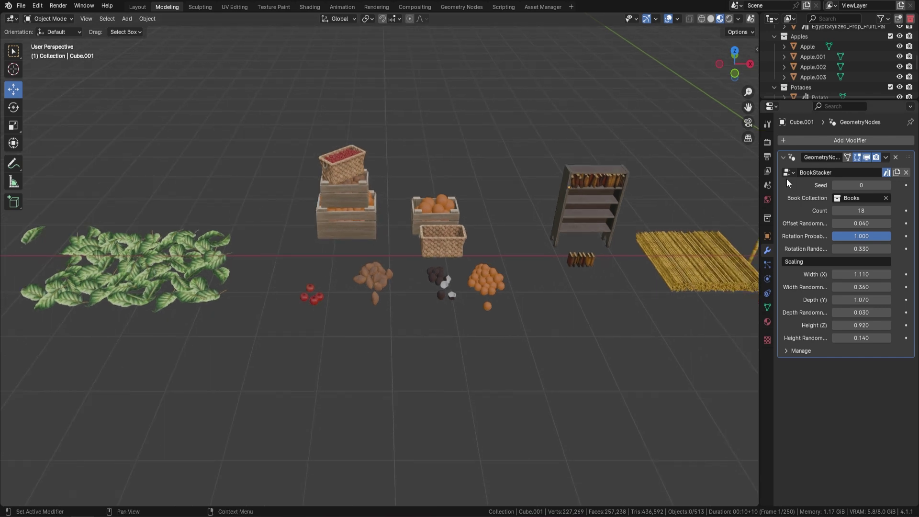
left_click(186, 265)
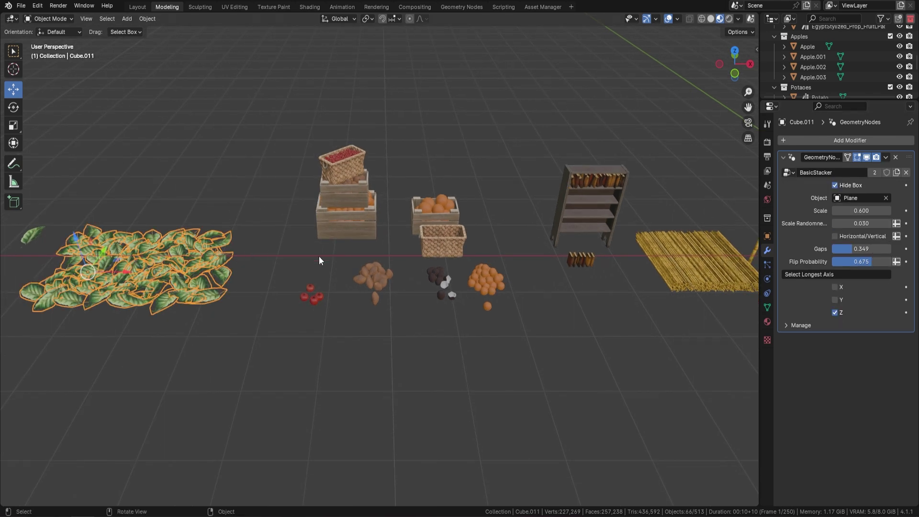
middle_click_drag(393, 264, 307, 258, "shift")
scroll(307, 258, "up", 1)
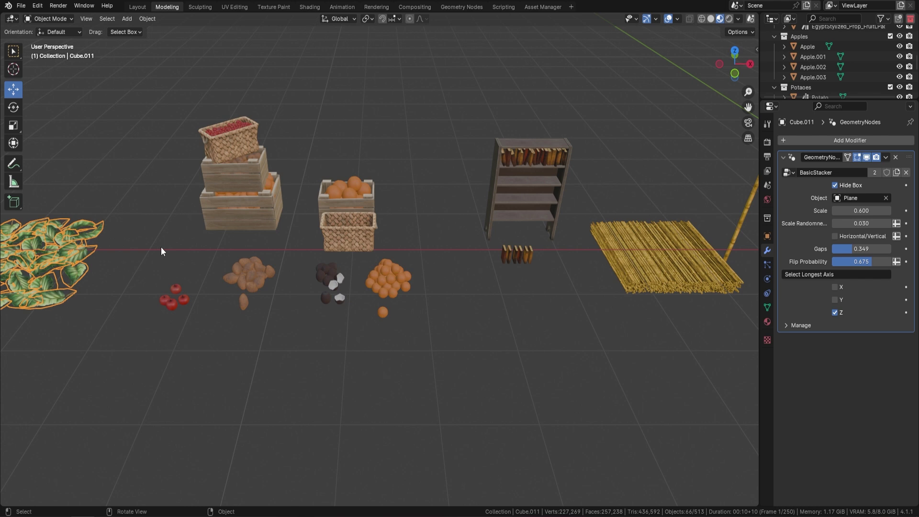
left_click(354, 189)
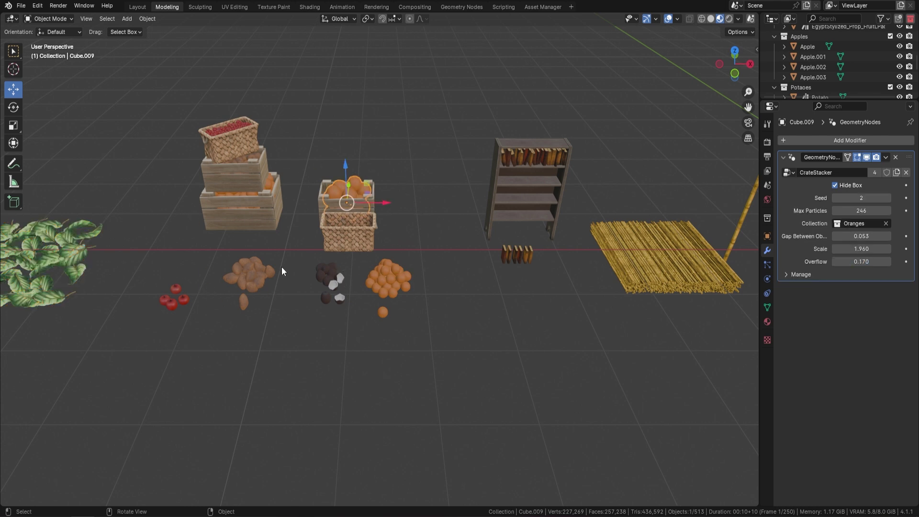
middle_click_drag(437, 216, 266, 206, "shift")
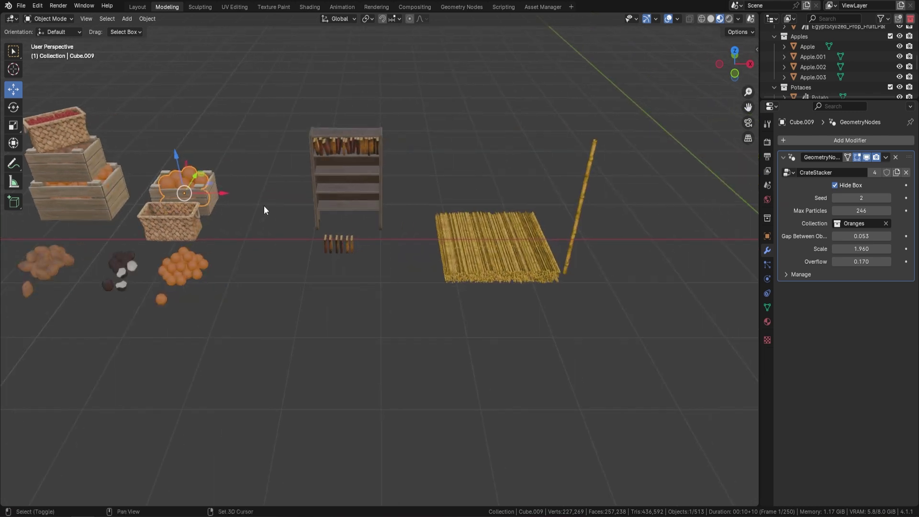